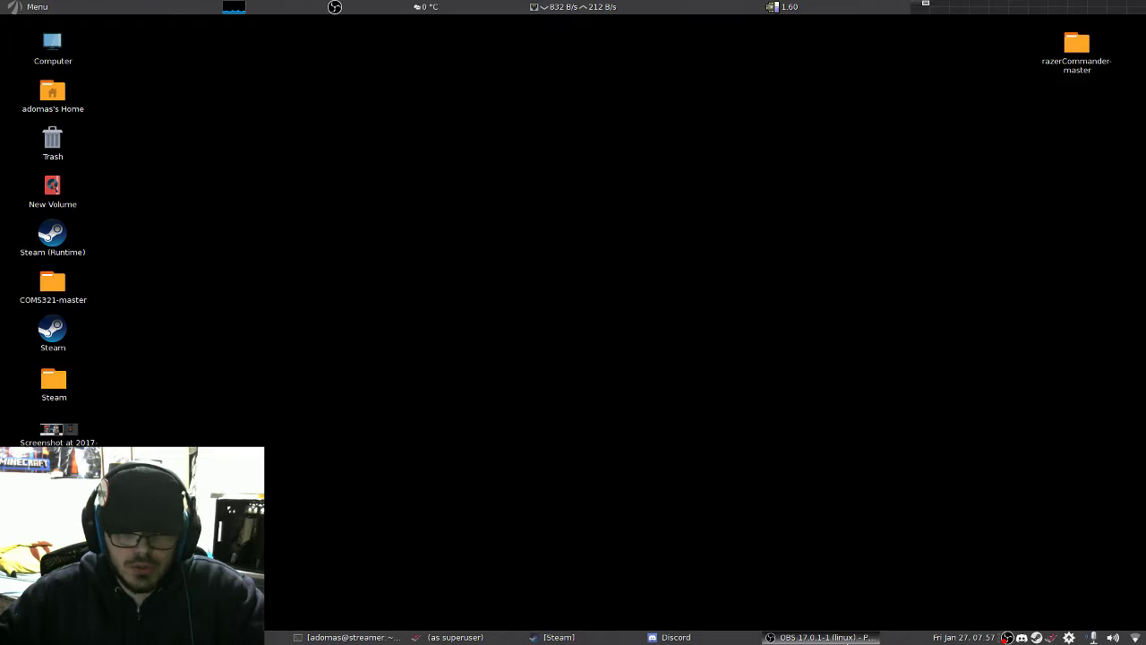
Bring up the Radeon Profile window and reposition it near the middle of the desktop.
{"action": "left_click", "coordinate": [398, 639]}
{"action": "left_click", "coordinate": [432, 638]}
{"action": "left_click", "coordinate": [393, 638]}
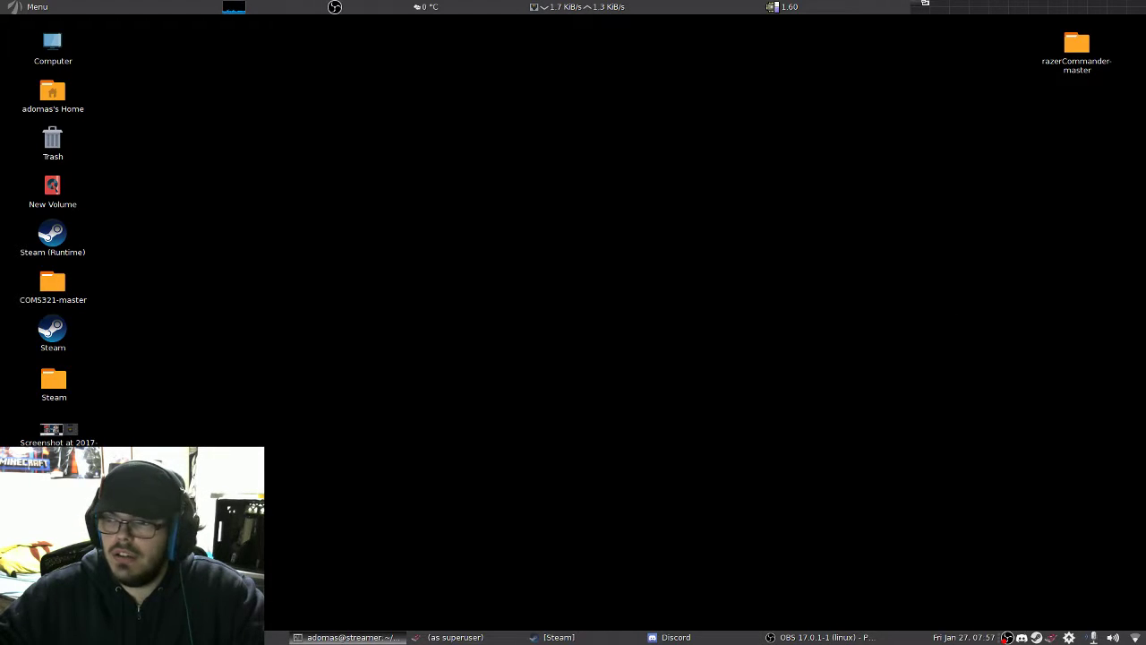
{"action": "left_click", "coordinate": [455, 637]}
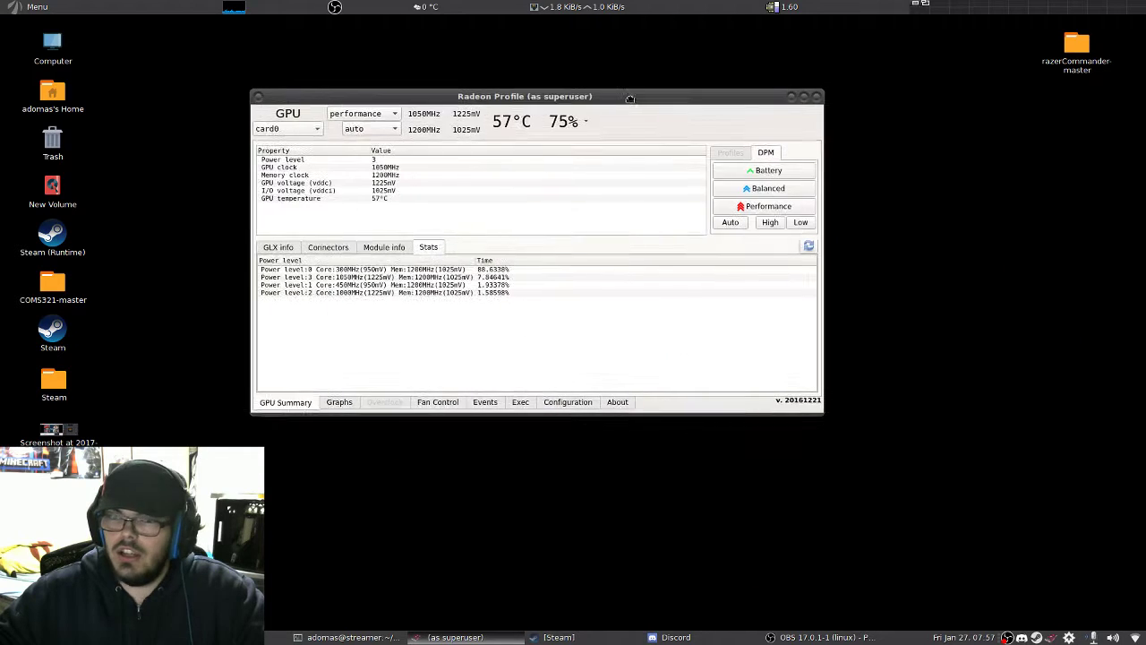
{"action": "left_click_drag", "start_coordinate": [628, 99], "coordinate": [527, 68]}
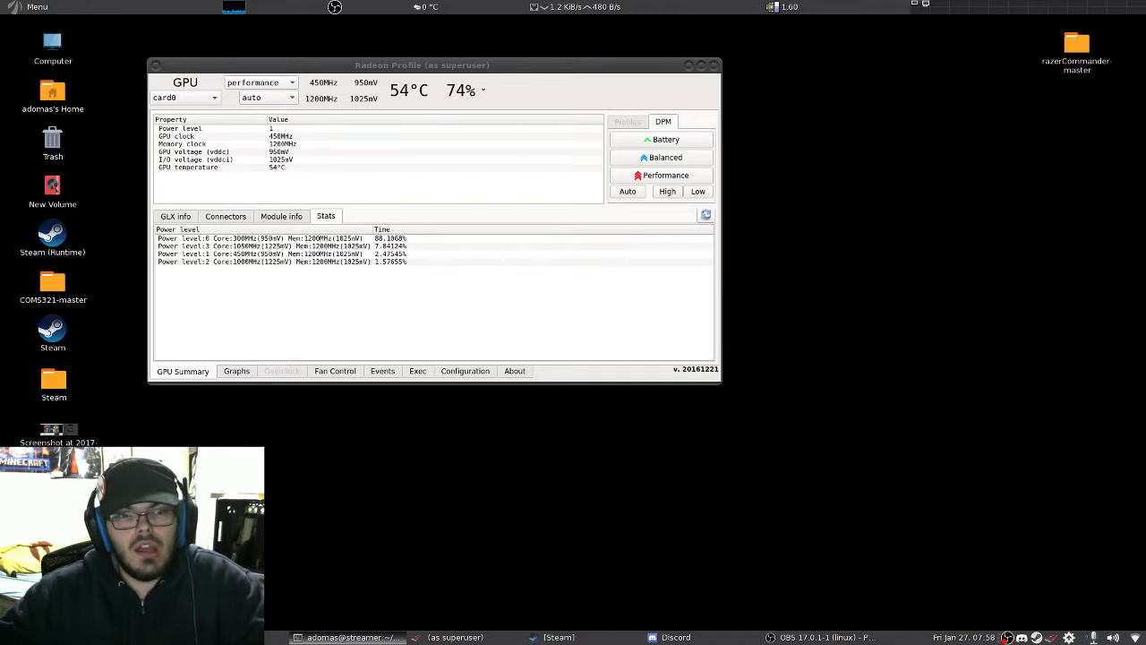
{"action": "left_click_drag", "start_coordinate": [469, 72], "coordinate": [655, 131]}
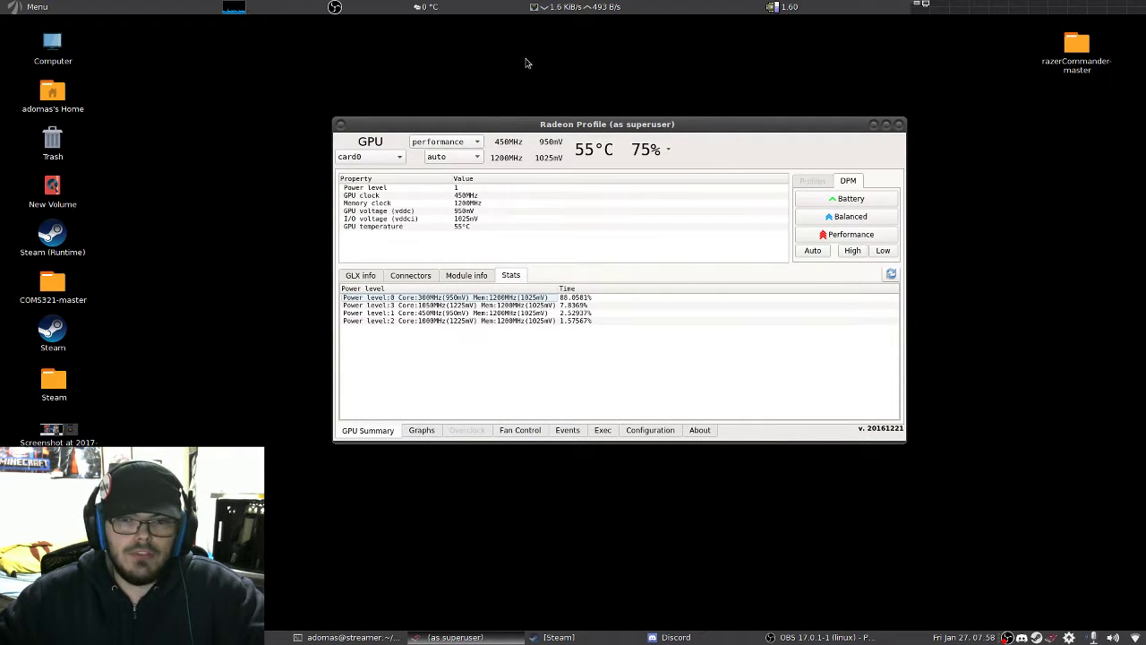
Check the quick fan mode choices, switch fan control to Fixed, and raise the fixed speed setting to 100%.
{"action": "left_click", "coordinate": [649, 150]}
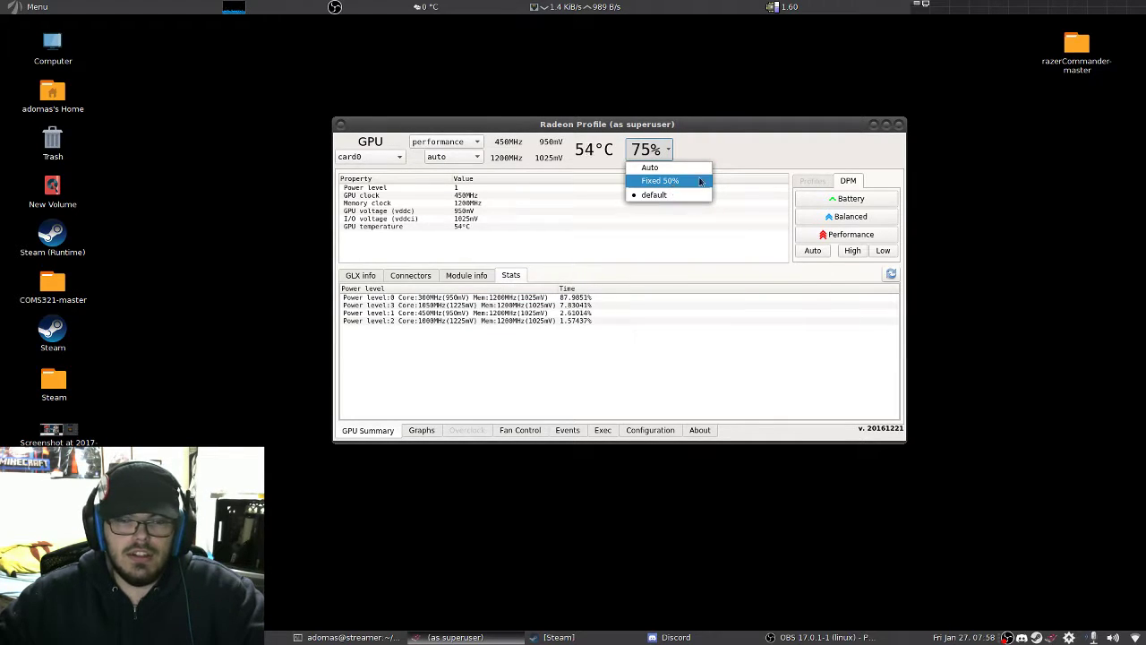
{"action": "left_click", "coordinate": [868, 148]}
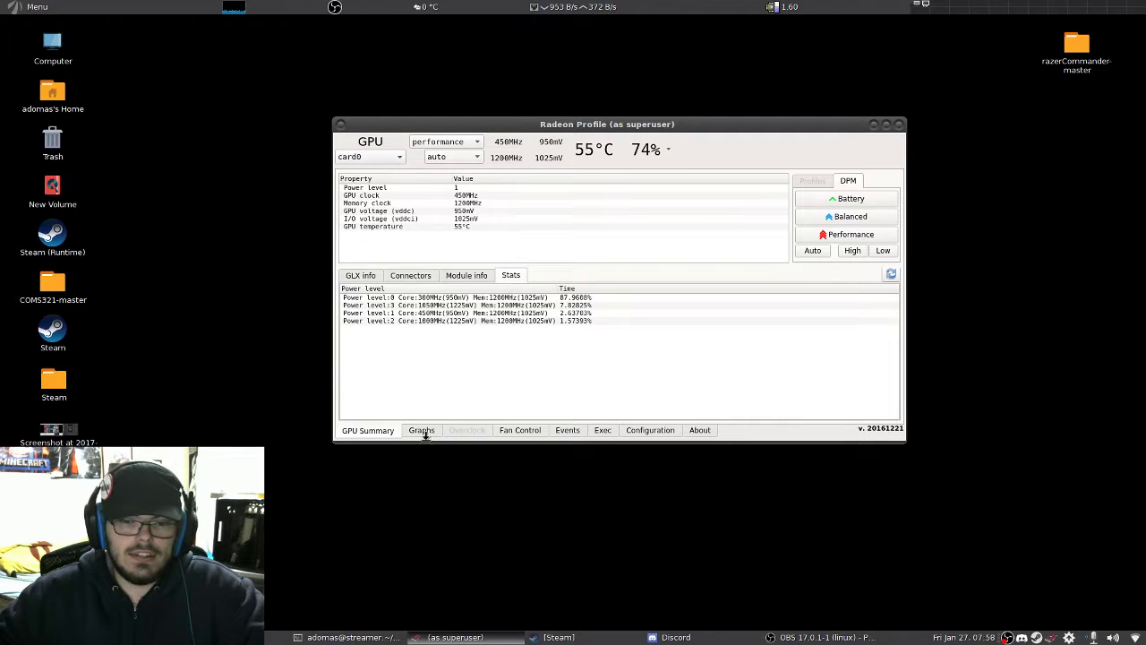
{"action": "left_click", "coordinate": [517, 431]}
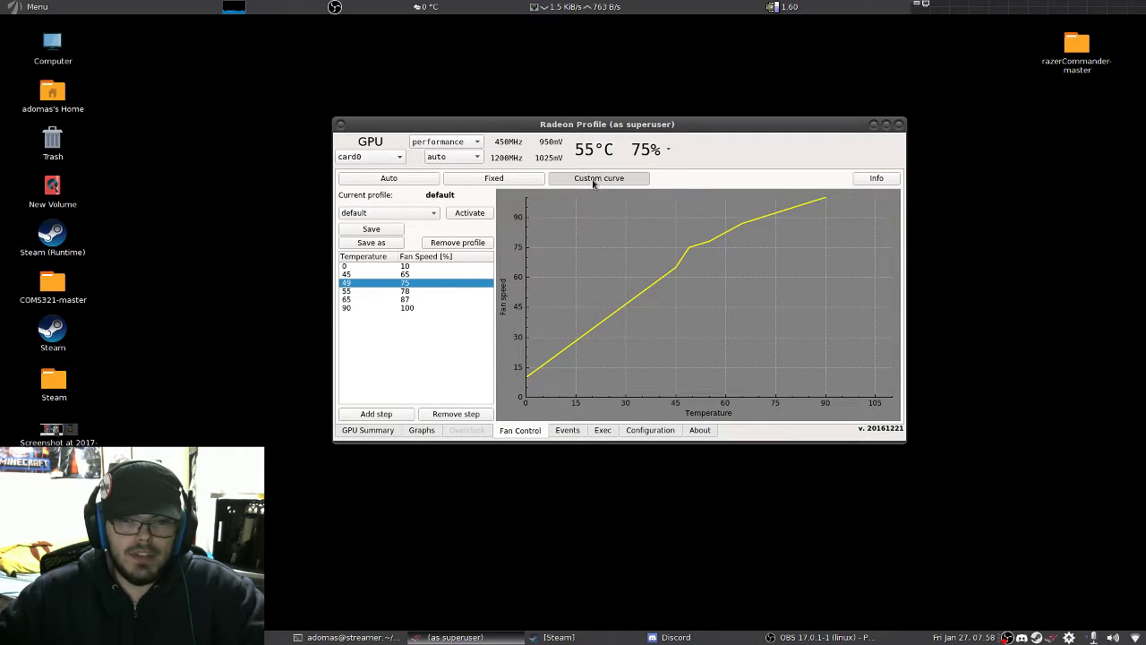
{"action": "left_click", "coordinate": [477, 179]}
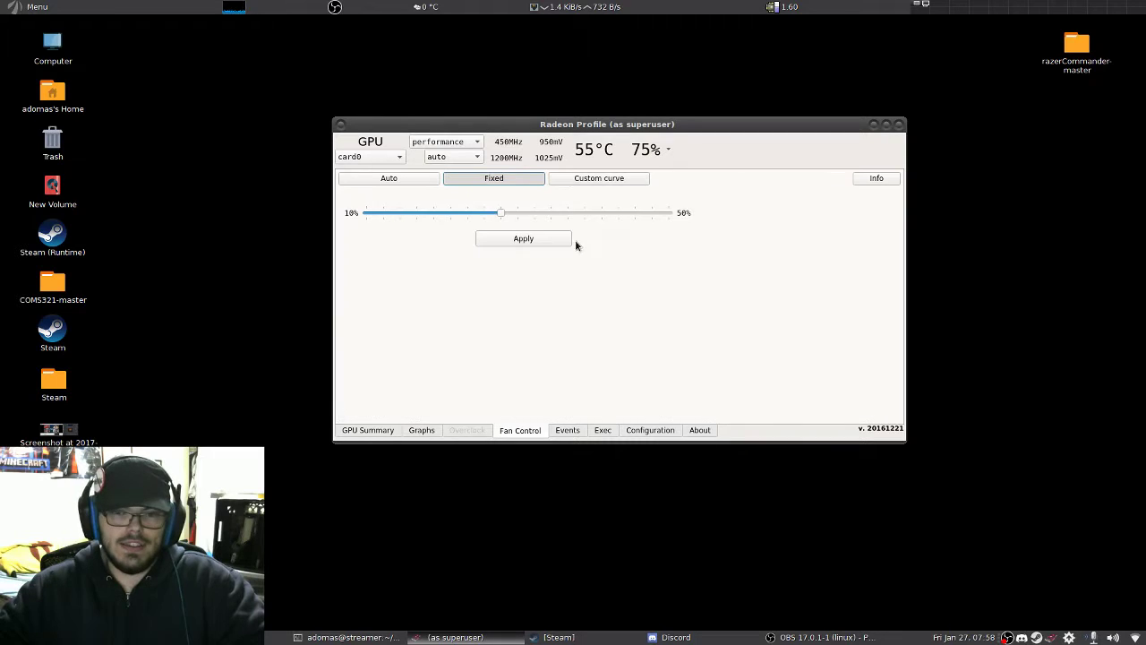
{"action": "left_click_drag", "start_coordinate": [486, 212], "coordinate": [701, 180]}
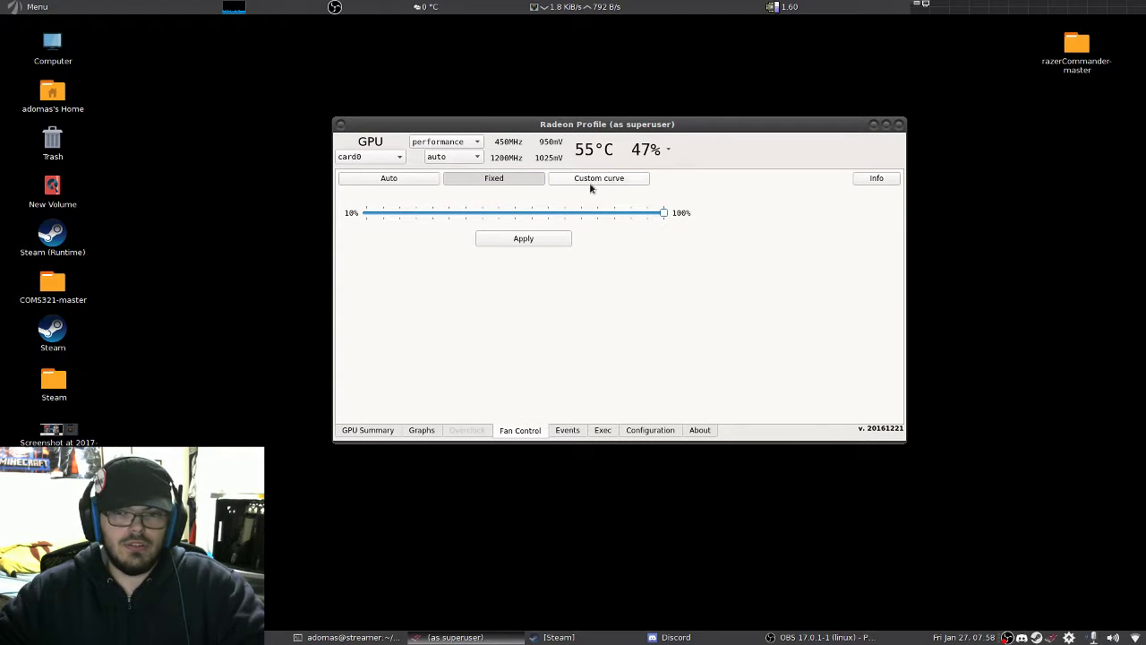
Switch the fan control to Auto, and return it to the Custom curve mode.
{"action": "left_click", "coordinate": [400, 178]}
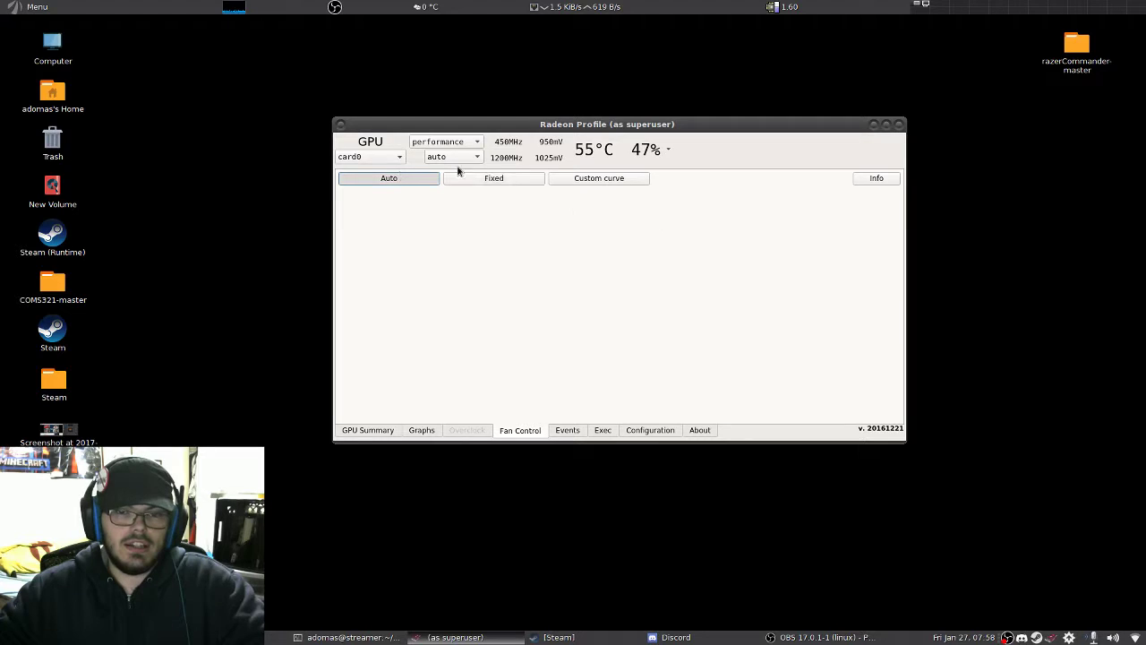
{"action": "left_click", "coordinate": [618, 179]}
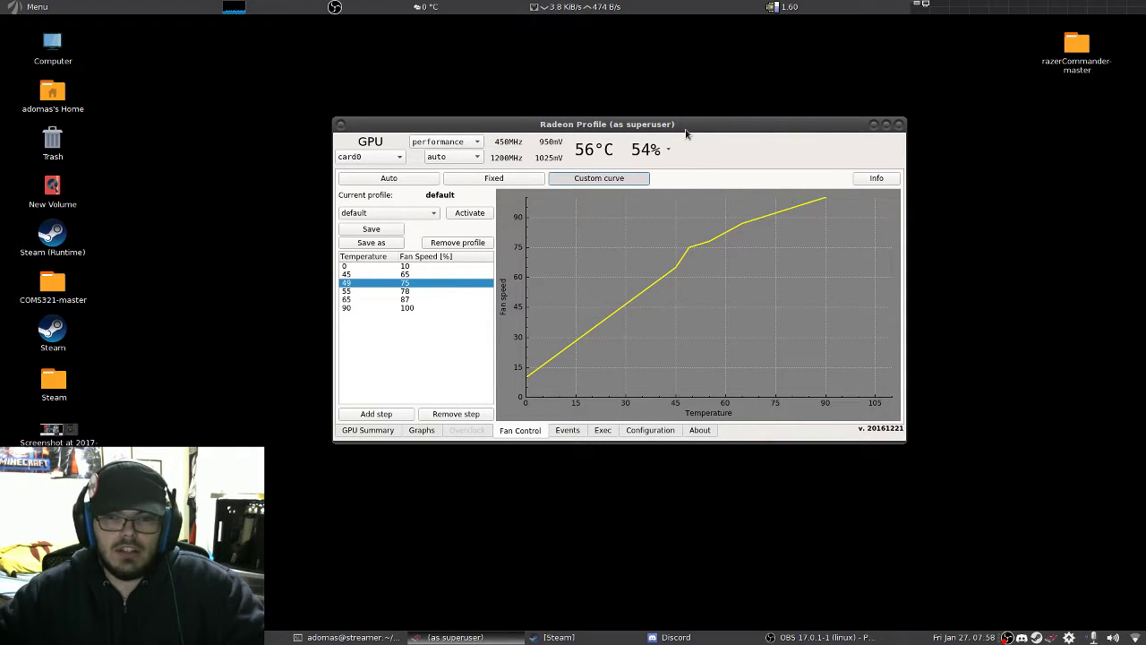
{"action": "left_click", "coordinate": [624, 178]}
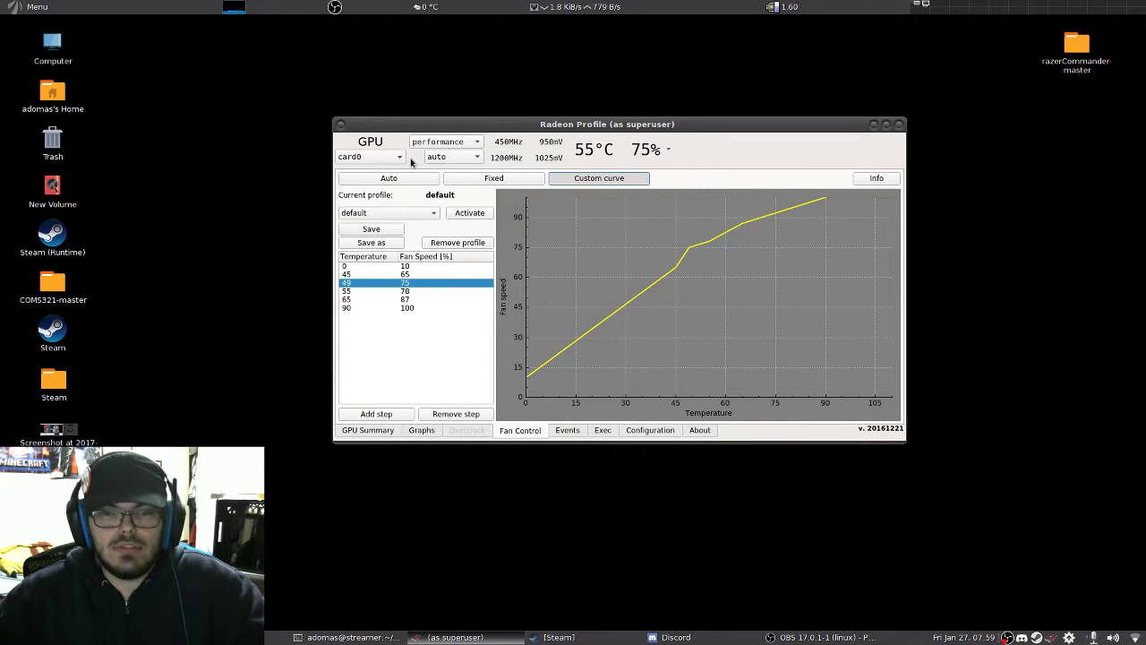
Examine the temperature, clock and voltage graphs, and the memory clock and GPU voltage rows in the GPU summary.
{"action": "left_click", "coordinate": [418, 430]}
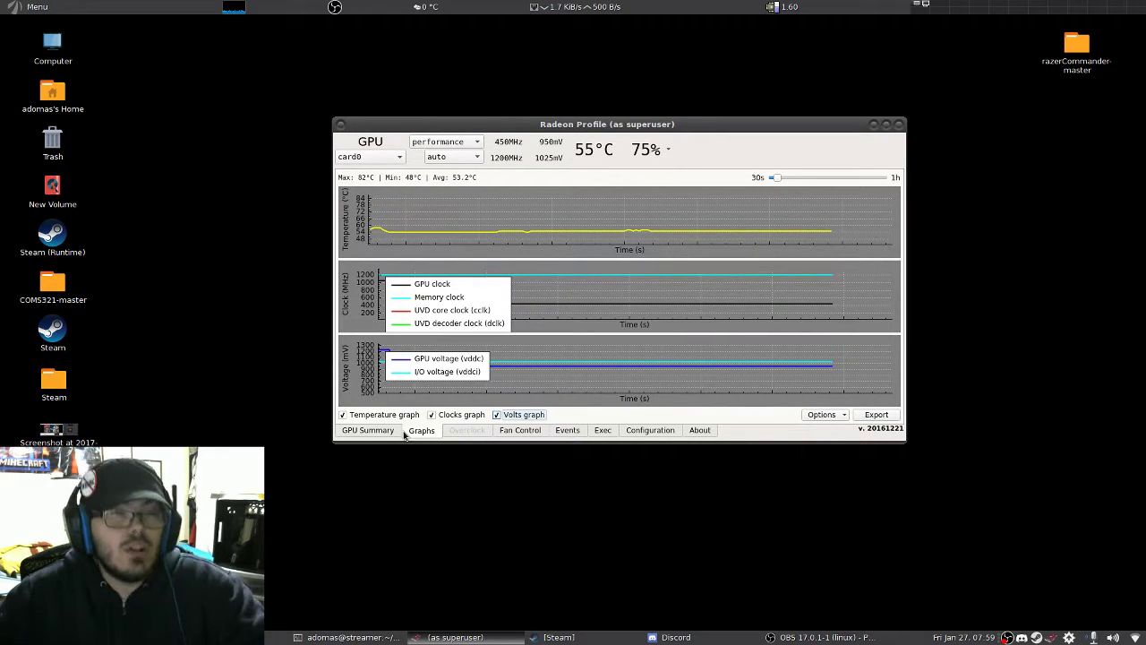
{"action": "left_click", "coordinate": [367, 430]}
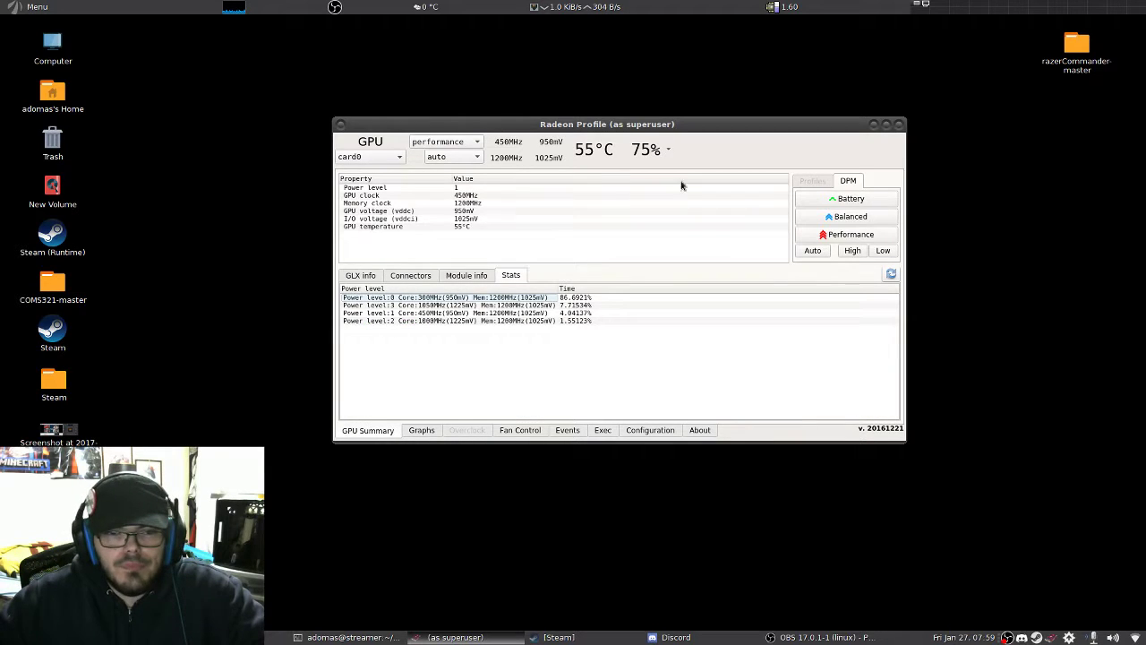
{"action": "left_click", "coordinate": [444, 211]}
{"action": "left_click", "coordinate": [509, 205]}
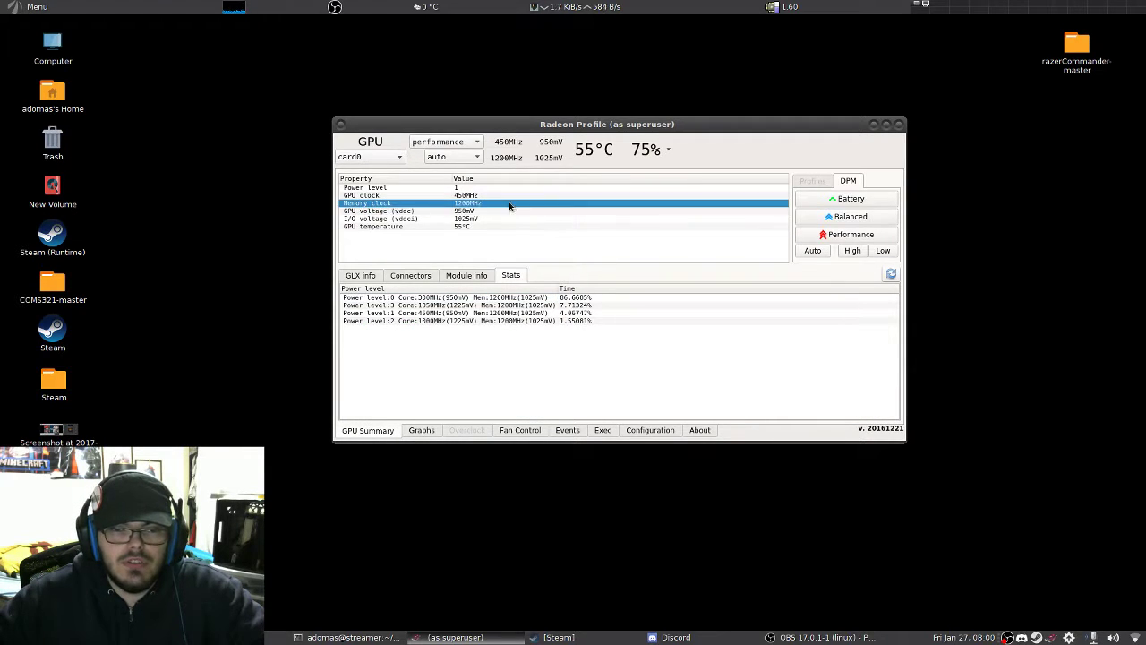
{"action": "left_click", "coordinate": [508, 211]}
{"action": "left_click", "coordinate": [502, 204]}
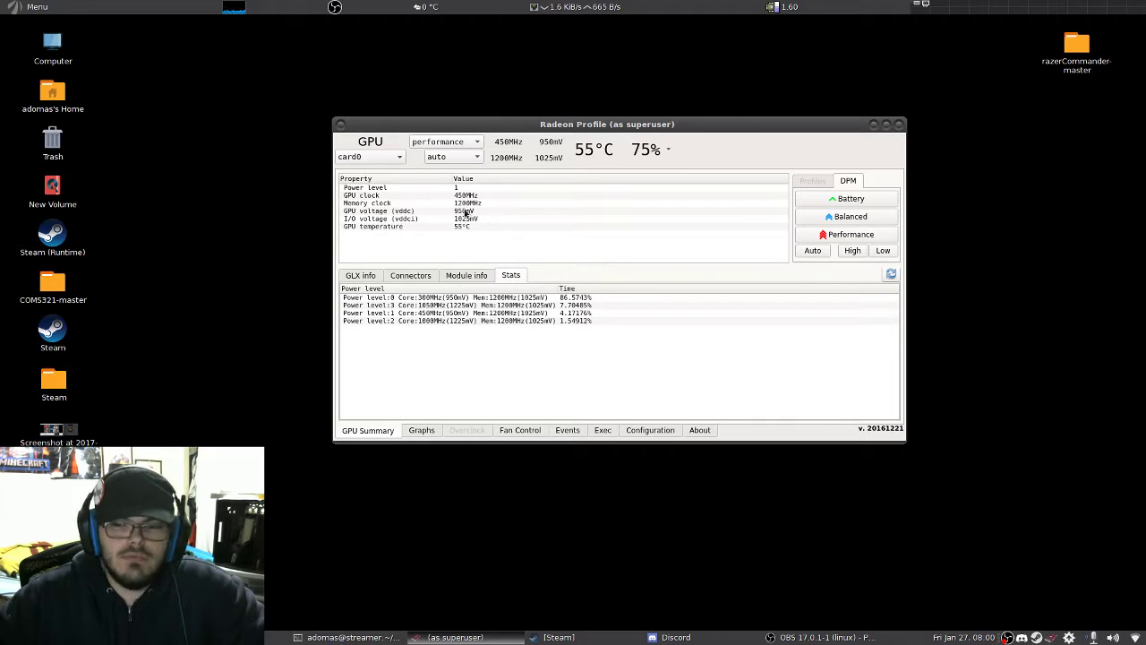
Examine the Exec and Events pages, and the main and graph configuration settings.
{"action": "left_click", "coordinate": [602, 430]}
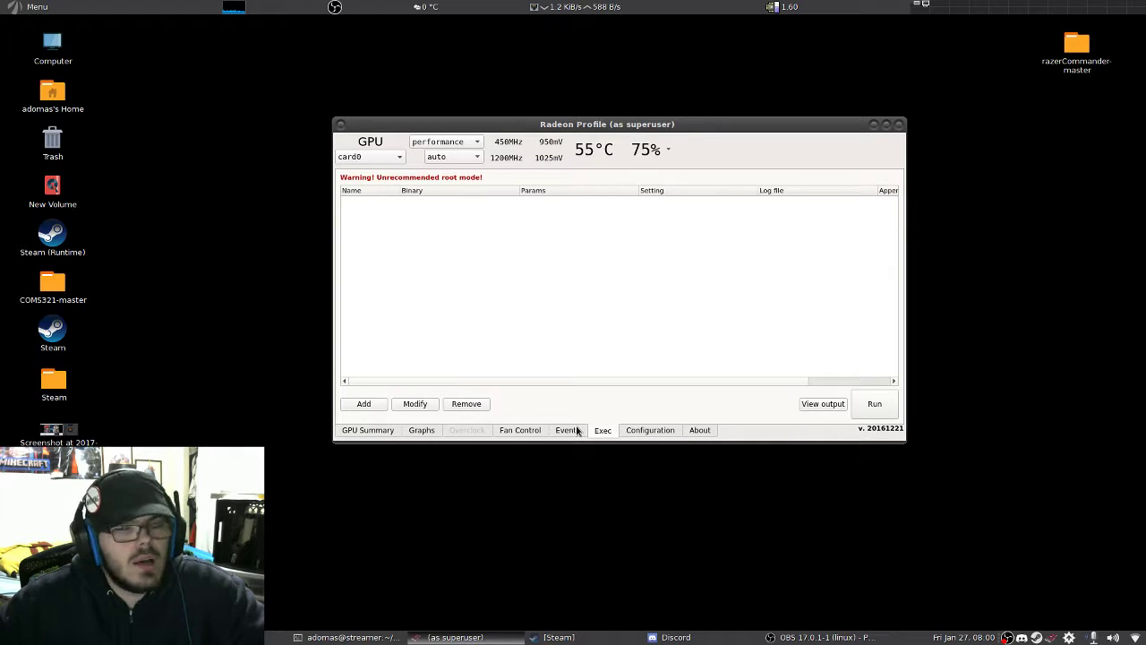
{"action": "left_click", "coordinate": [573, 431]}
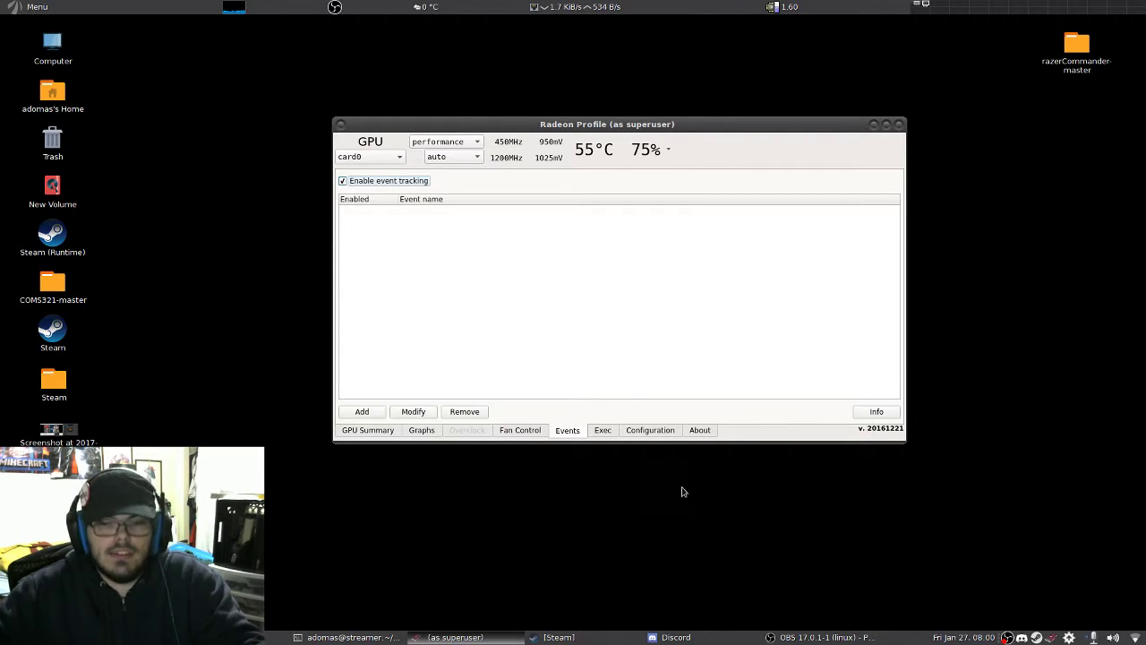
{"action": "left_click", "coordinate": [668, 433]}
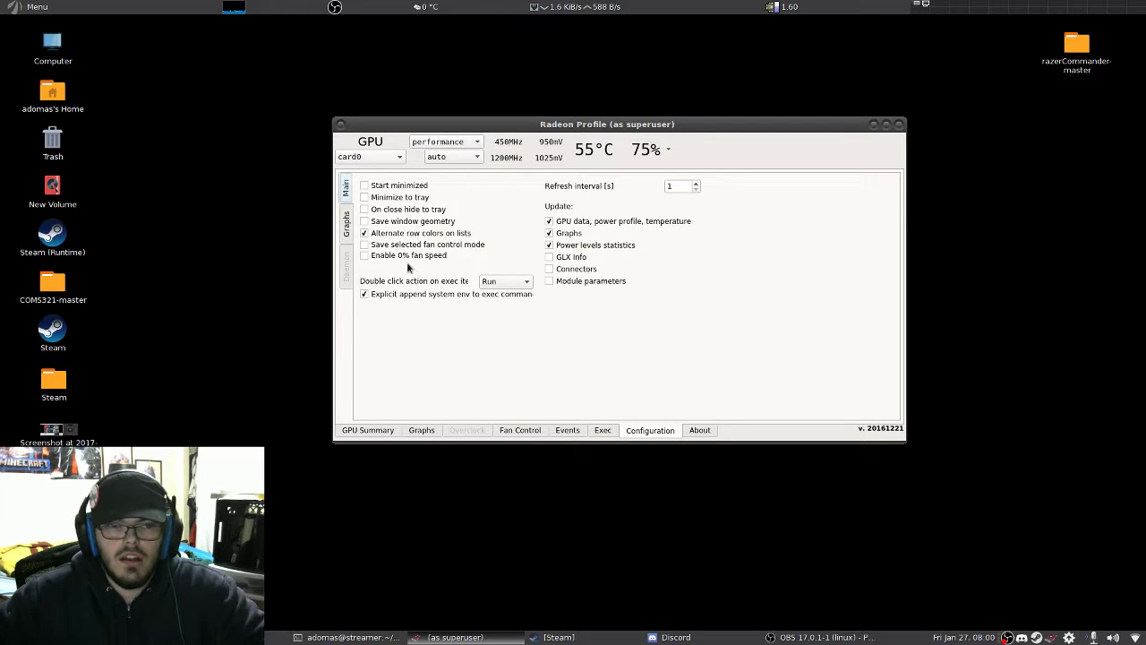
{"action": "left_click", "coordinate": [346, 224]}
{"action": "left_click", "coordinate": [347, 195]}
{"action": "left_click", "coordinate": [352, 231]}
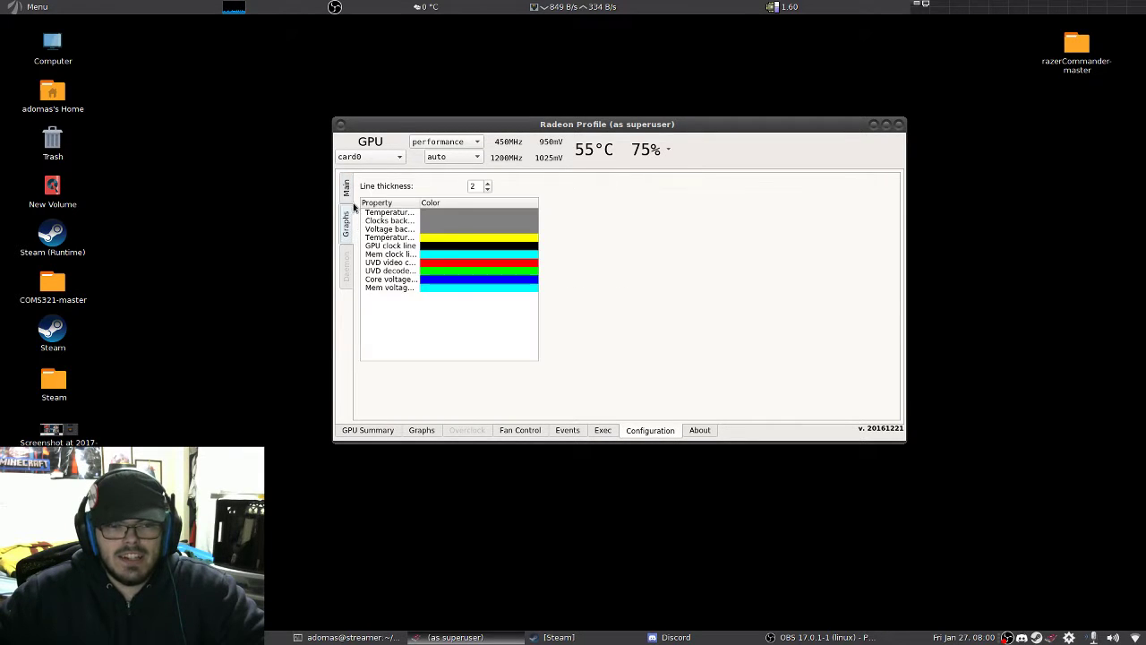
{"action": "left_click", "coordinate": [349, 192]}
{"action": "left_click", "coordinate": [351, 219]}
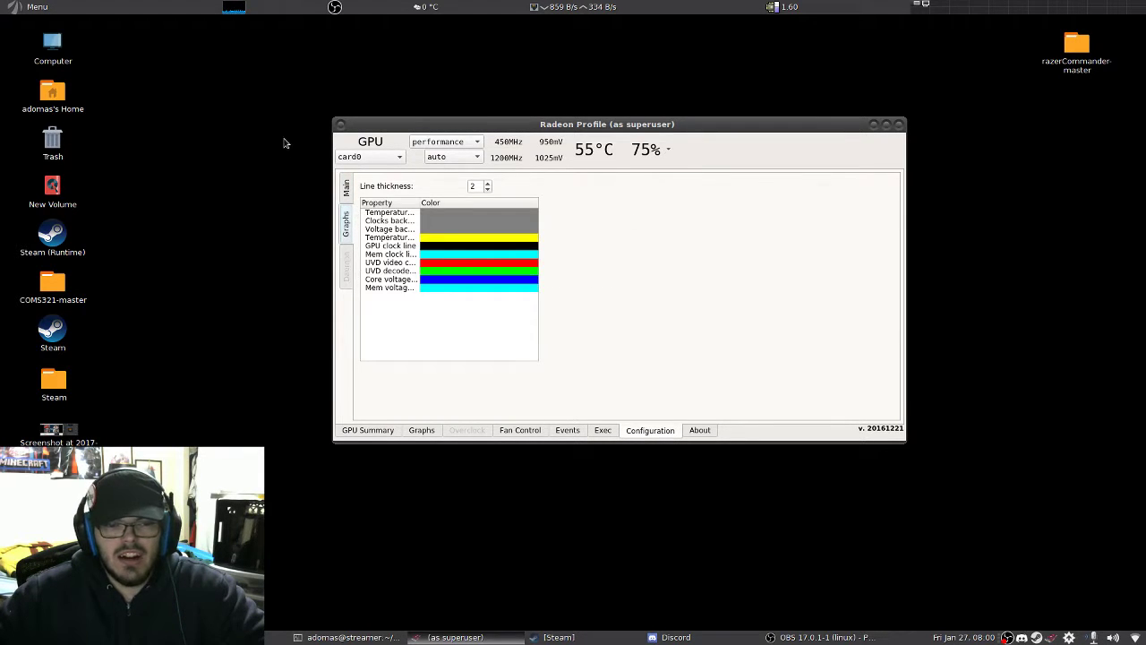
Enable updating of GLX Info, Connectors and Module parameters in the main configuration.
{"action": "left_click", "coordinate": [349, 190]}
{"action": "left_click", "coordinate": [572, 258]}
{"action": "left_click", "coordinate": [576, 269]}
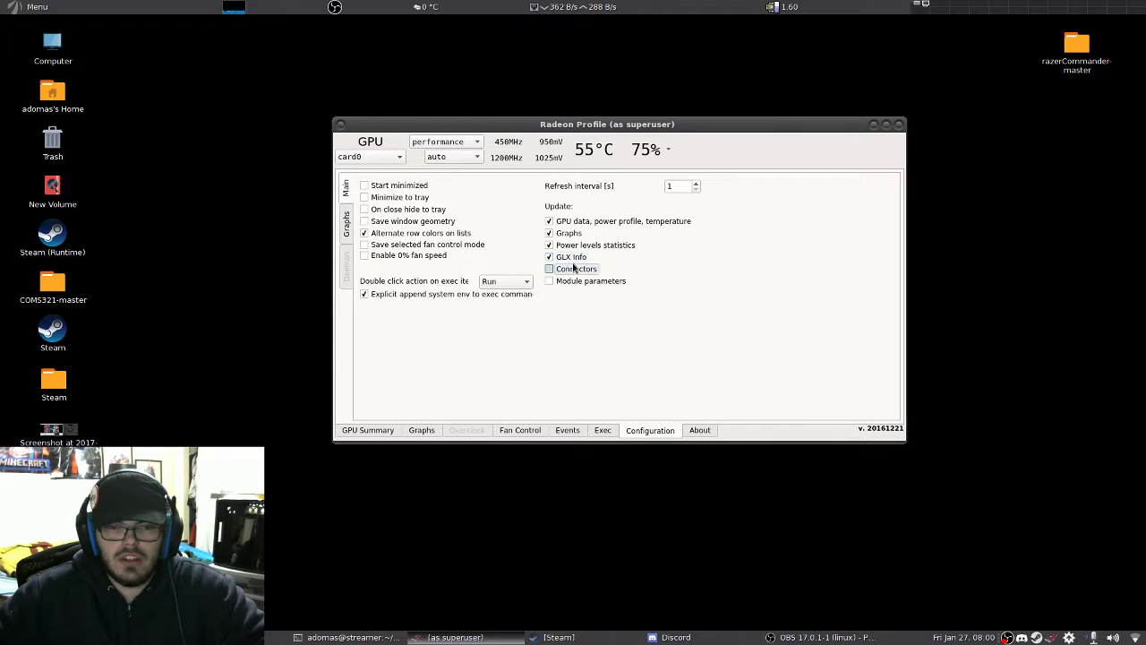
{"action": "left_click", "coordinate": [578, 281]}
Try the Save window geometry, On close hide to tray and Minimize to tray options, and turn all three off again.
{"action": "left_click", "coordinate": [414, 223]}
{"action": "left_click", "coordinate": [404, 209]}
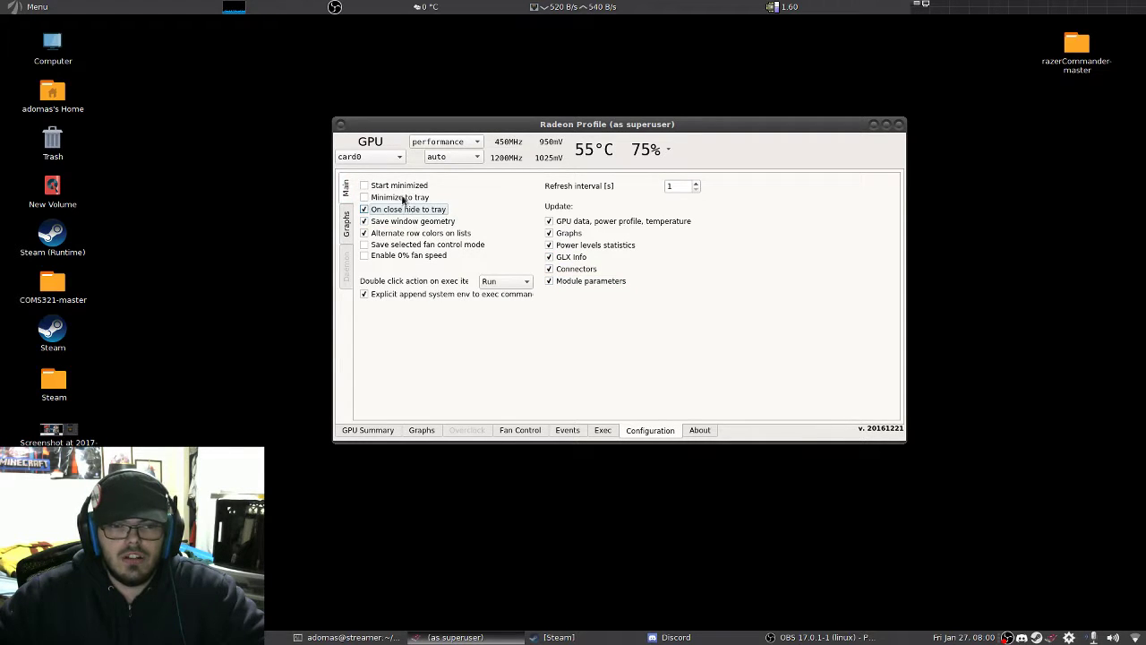
{"action": "left_click", "coordinate": [403, 197]}
{"action": "left_click", "coordinate": [405, 221]}
{"action": "left_click", "coordinate": [403, 208]}
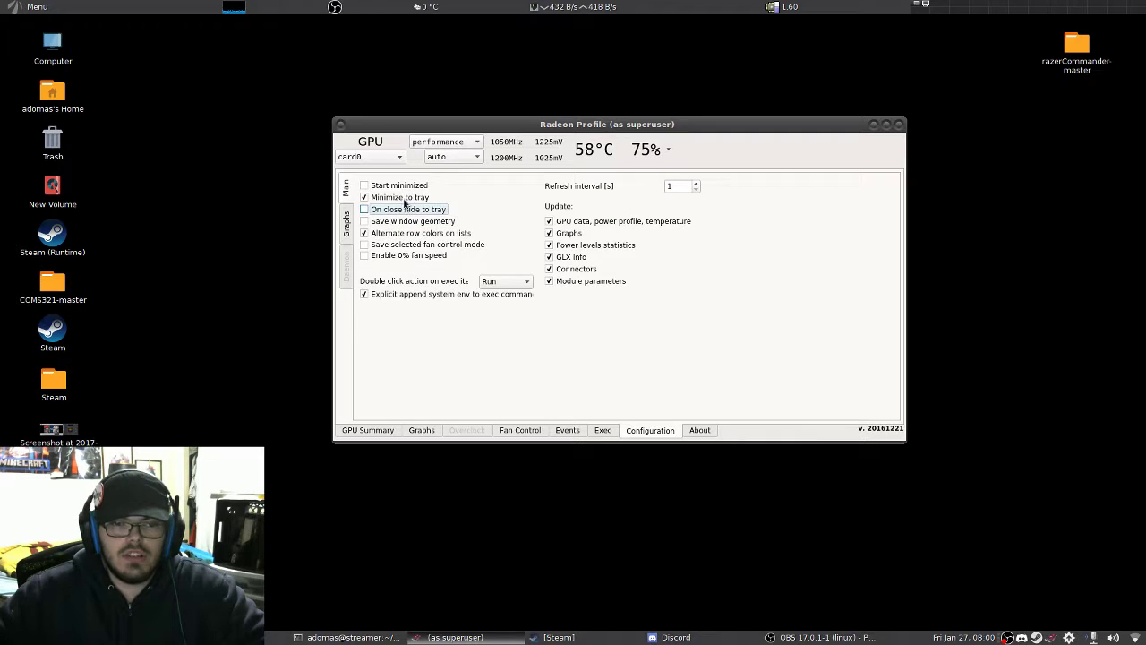
{"action": "left_click", "coordinate": [404, 200]}
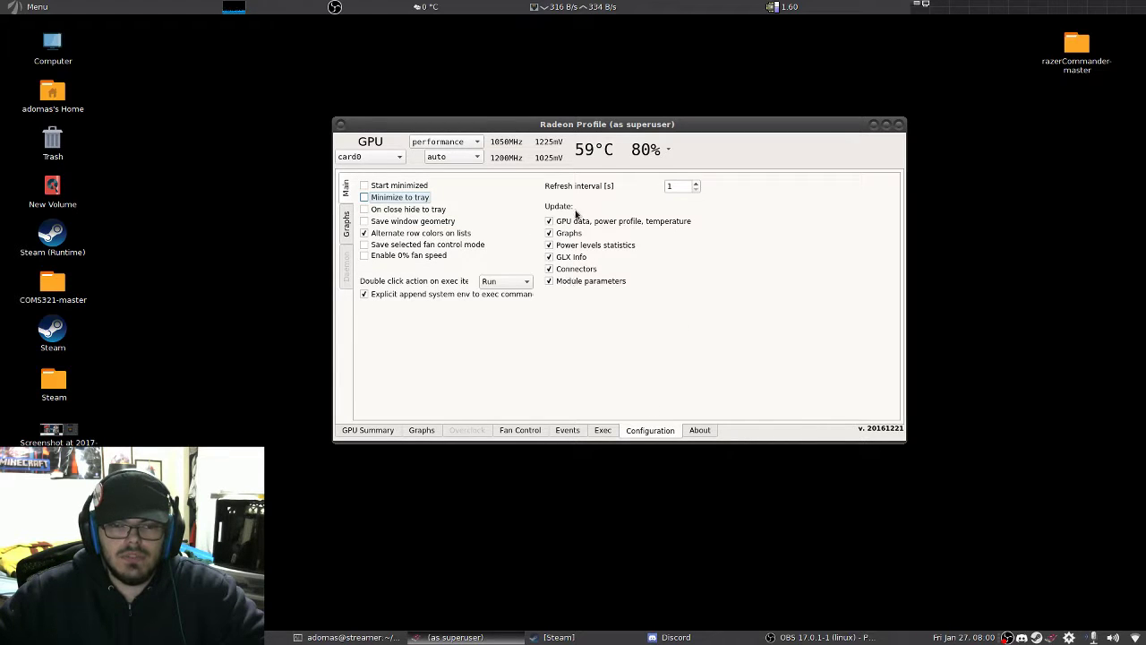
Set the refresh interval to 5 seconds.
{"action": "left_click", "coordinate": [696, 184]}
{"action": "left_click", "coordinate": [696, 184]}
{"action": "left_click", "coordinate": [696, 185]}
{"action": "left_click", "coordinate": [697, 185]}
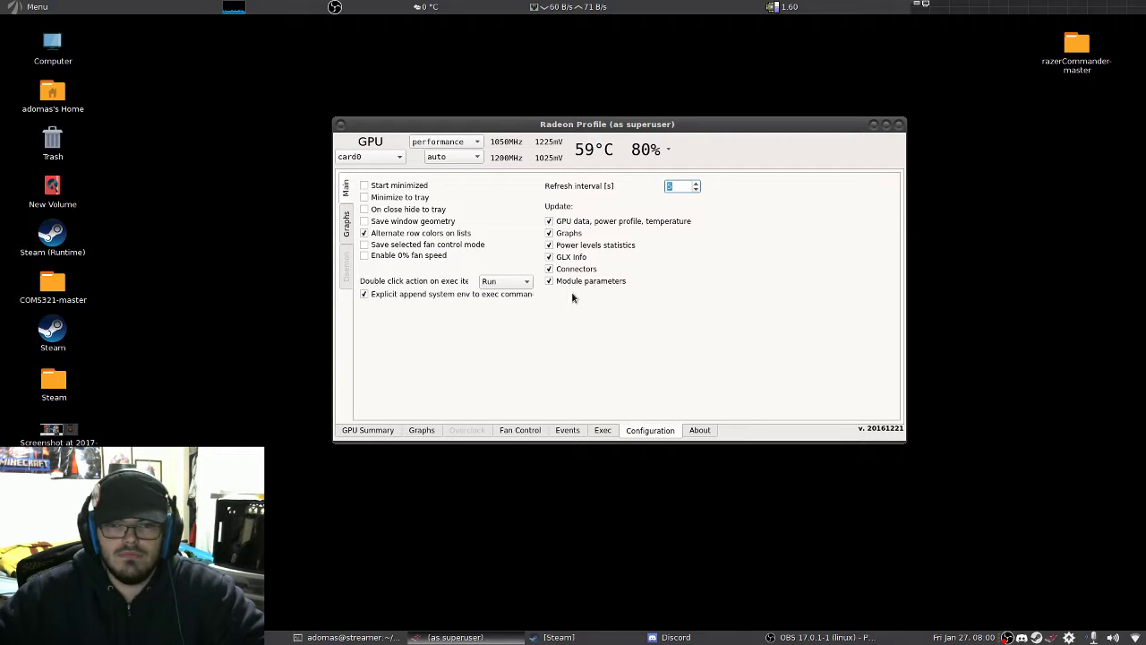
View the About information, and review the power profile and power level choices from the GPU summary, keeping performance and auto.
{"action": "left_click", "coordinate": [697, 430]}
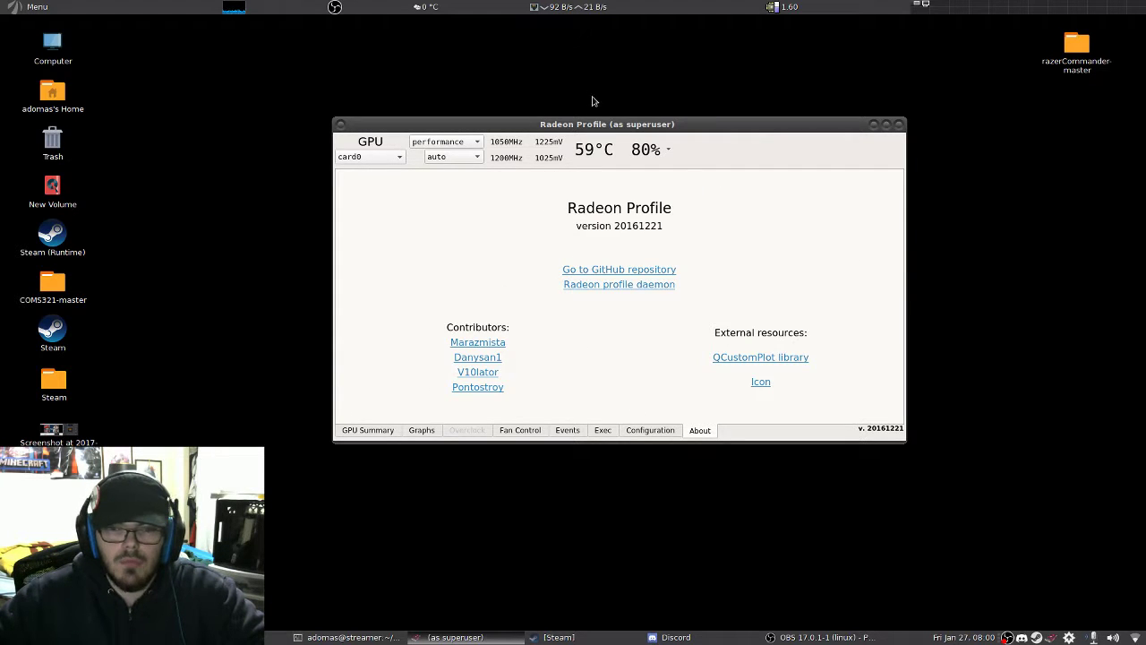
{"action": "left_click", "coordinate": [370, 430]}
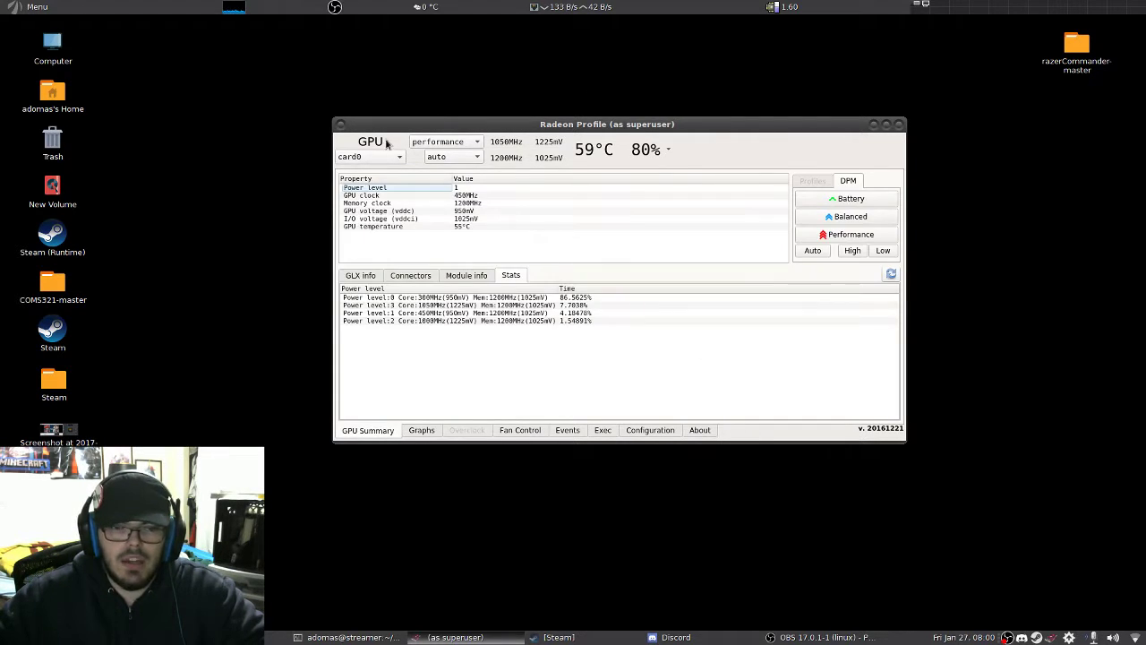
{"action": "left_click", "coordinate": [480, 140]}
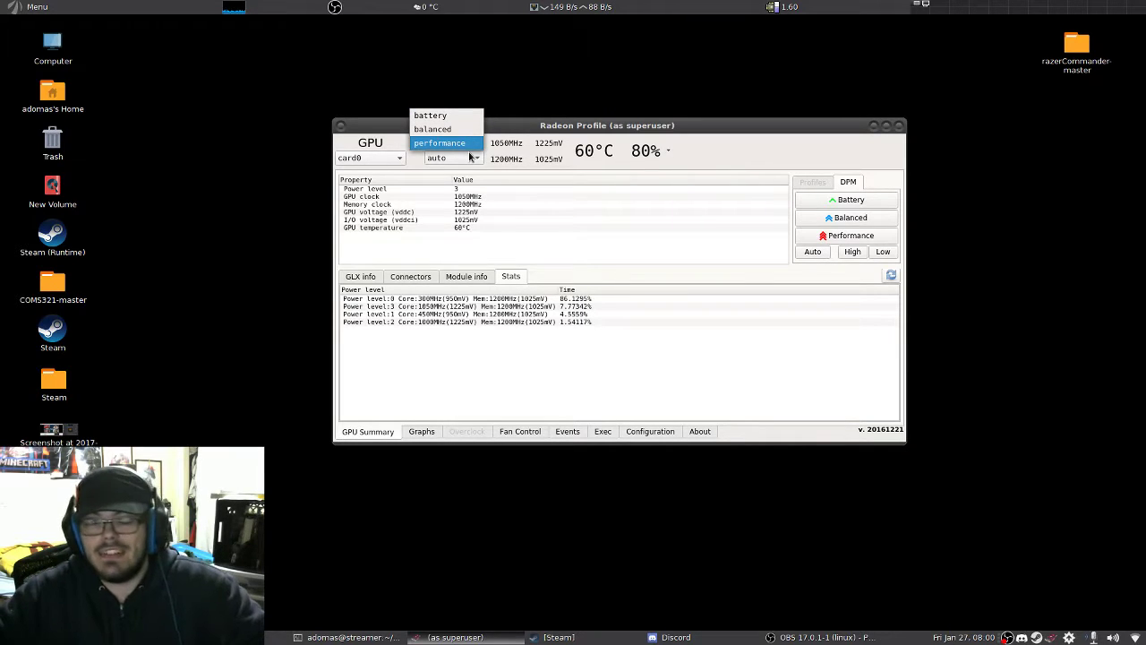
{"action": "left_click", "coordinate": [464, 144]}
{"action": "left_click", "coordinate": [469, 157]}
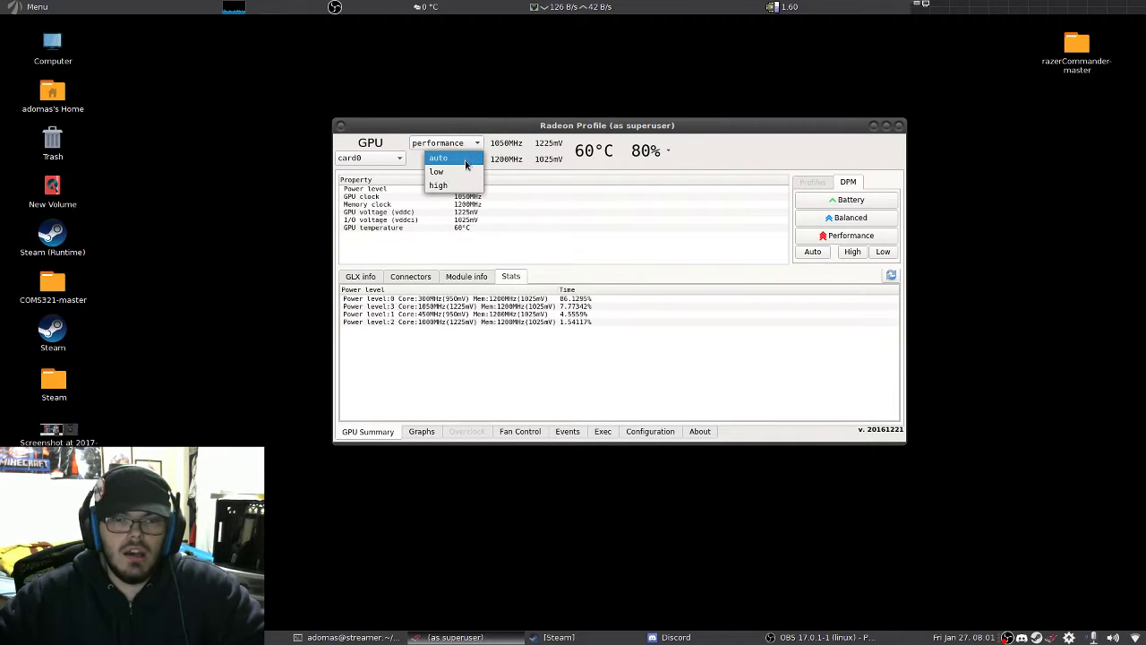
{"action": "left_click", "coordinate": [449, 159]}
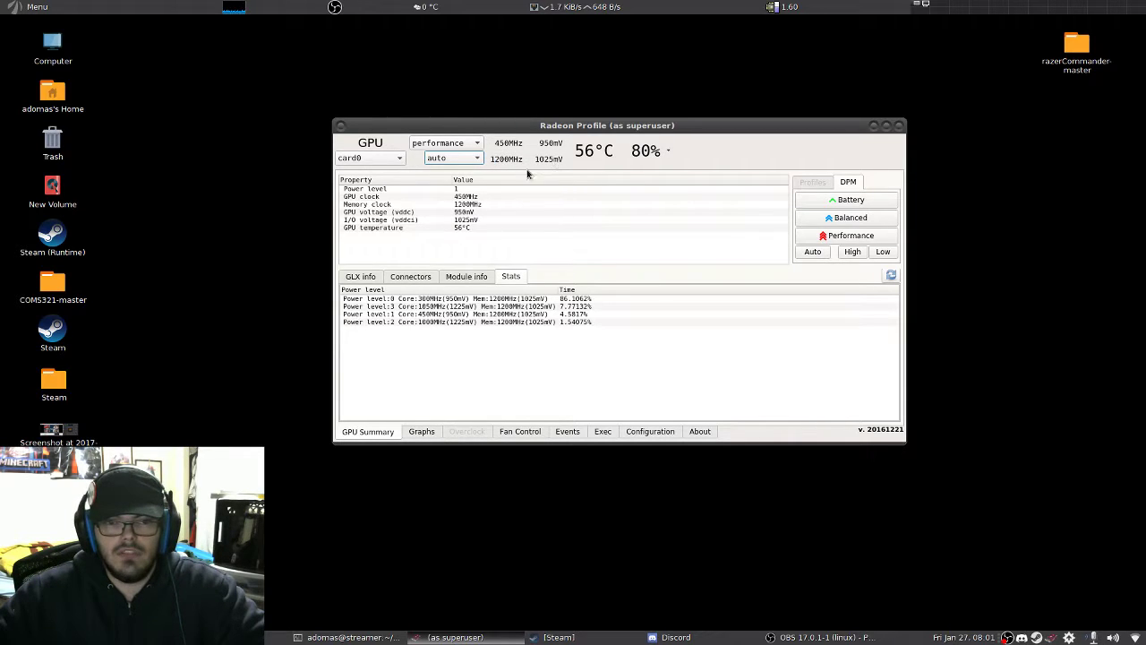
{"action": "left_click", "coordinate": [462, 159]}
{"action": "left_click", "coordinate": [463, 159]}
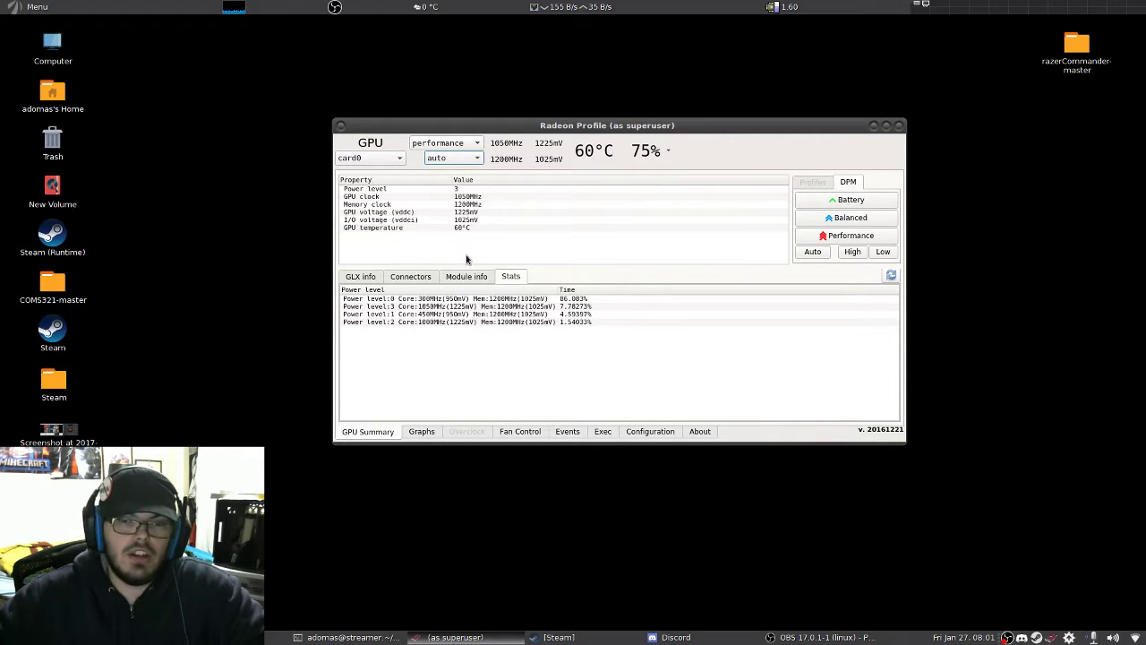
Keep the performance power profile and set the GPU power level to low.
{"action": "left_click", "coordinate": [452, 143]}
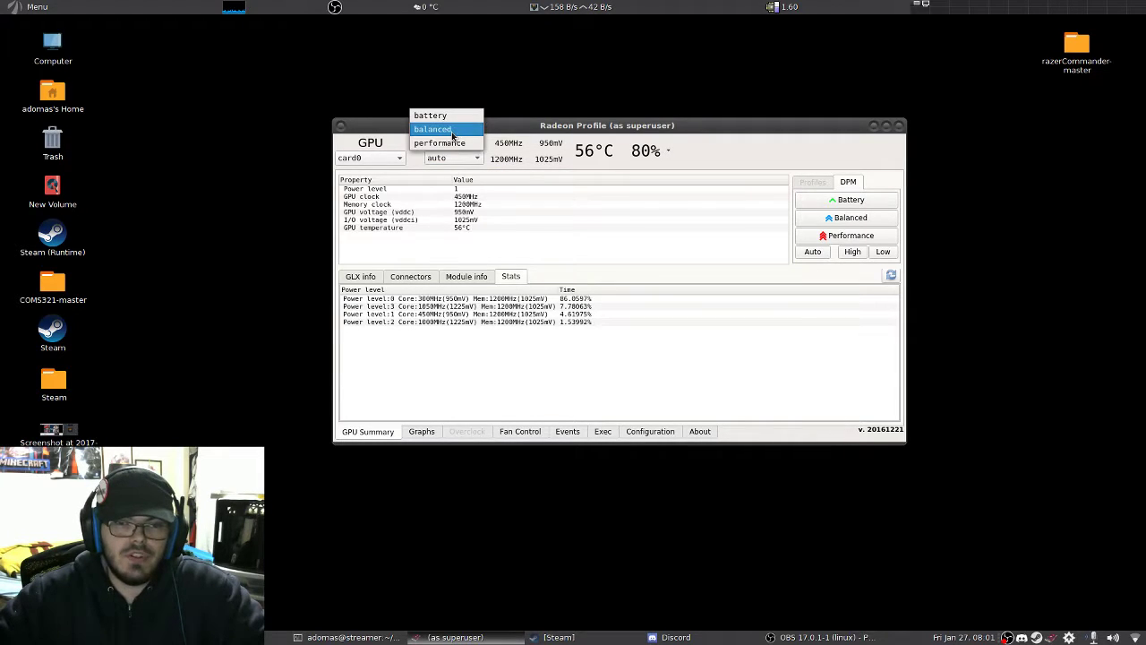
{"action": "left_click", "coordinate": [447, 143]}
{"action": "left_click", "coordinate": [473, 158]}
{"action": "left_click", "coordinate": [477, 172]}
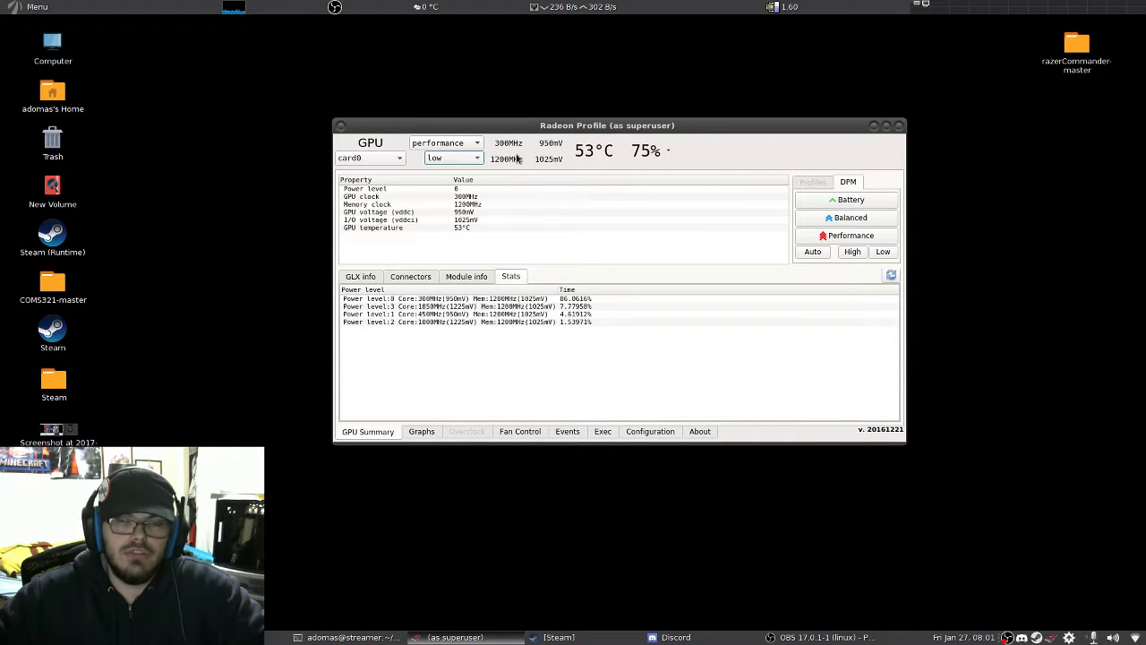
Try the high GPU power level, then return it to auto with the Performance DPM profile applied.
{"action": "left_click", "coordinate": [470, 158]}
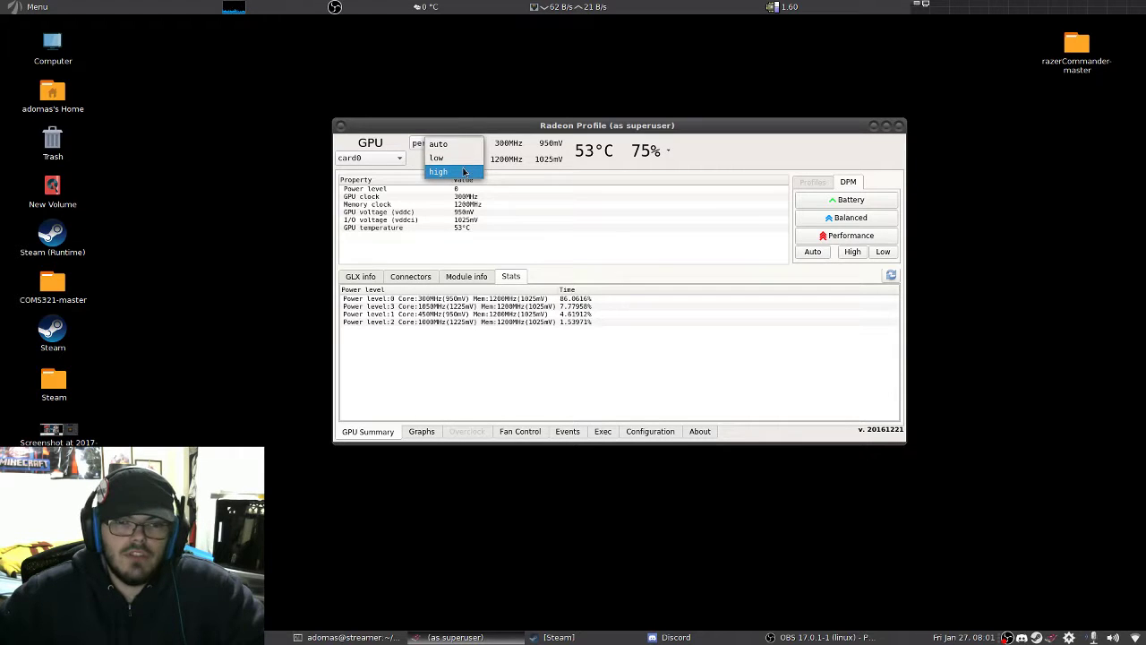
{"action": "left_click", "coordinate": [463, 171]}
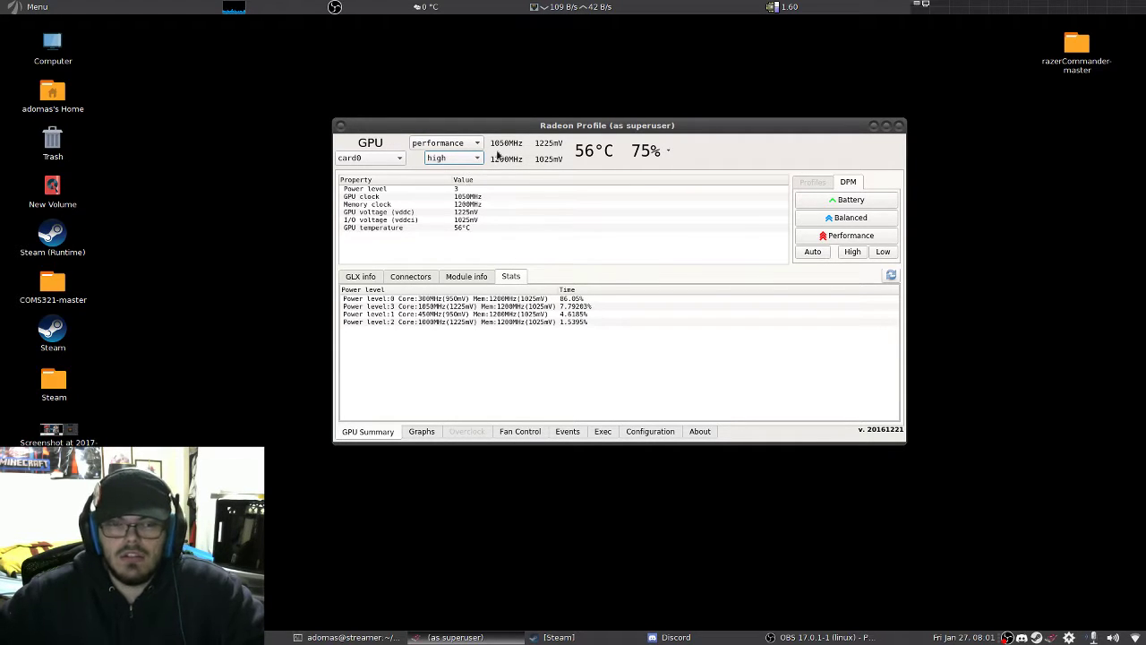
{"action": "left_click", "coordinate": [444, 158]}
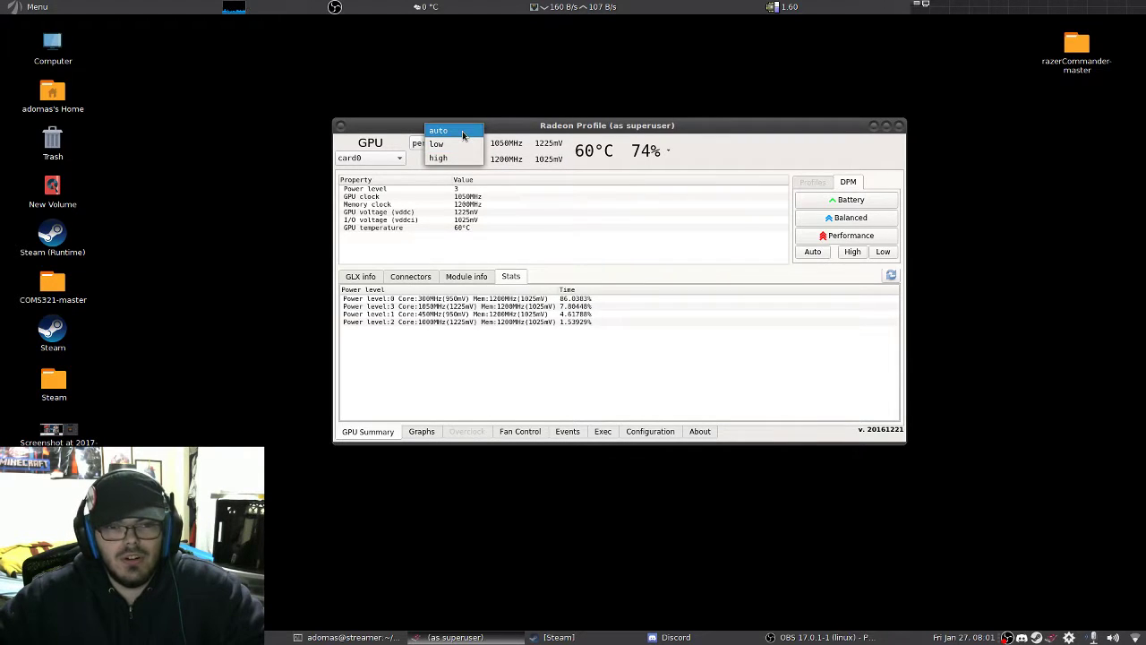
{"action": "left_click", "coordinate": [463, 131]}
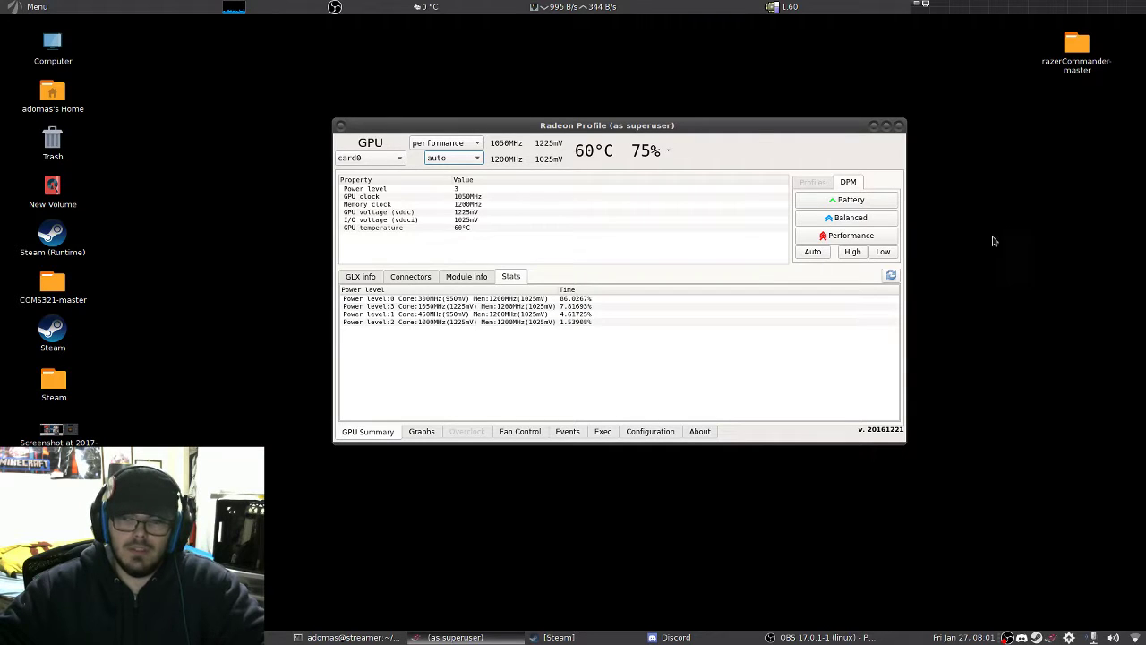
{"action": "left_click", "coordinate": [873, 236]}
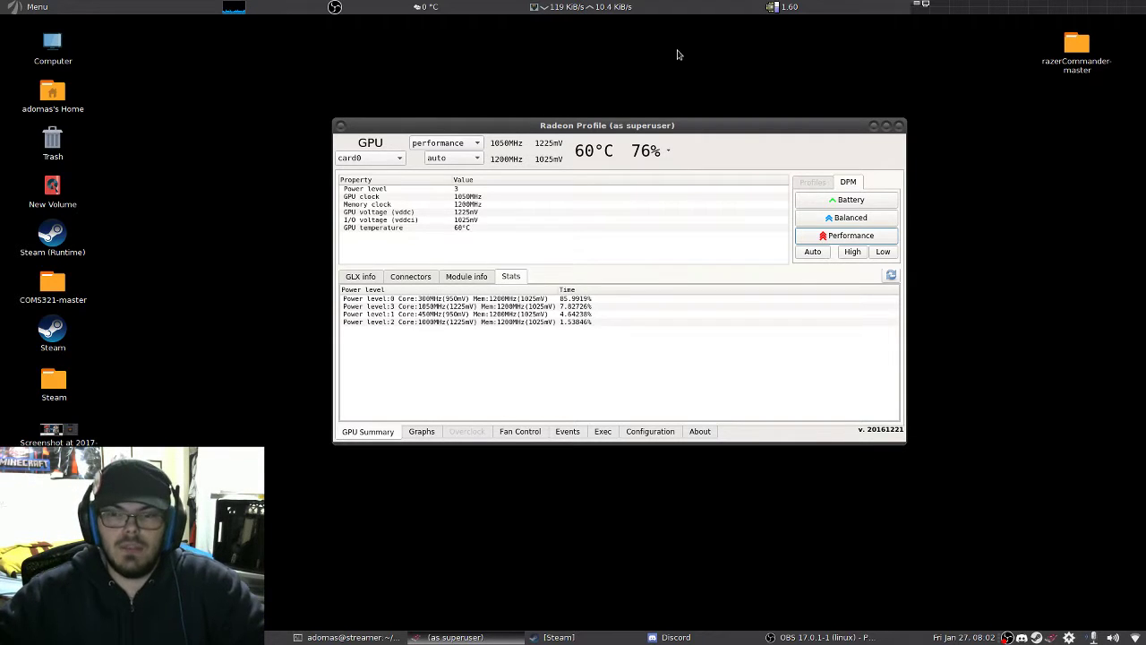
Place the Radeon Profile window beside the terminal, review the sudo radeon-profile launch command, and minimize both windows.
{"action": "left_click_drag", "start_coordinate": [683, 132], "coordinate": [892, 47]}
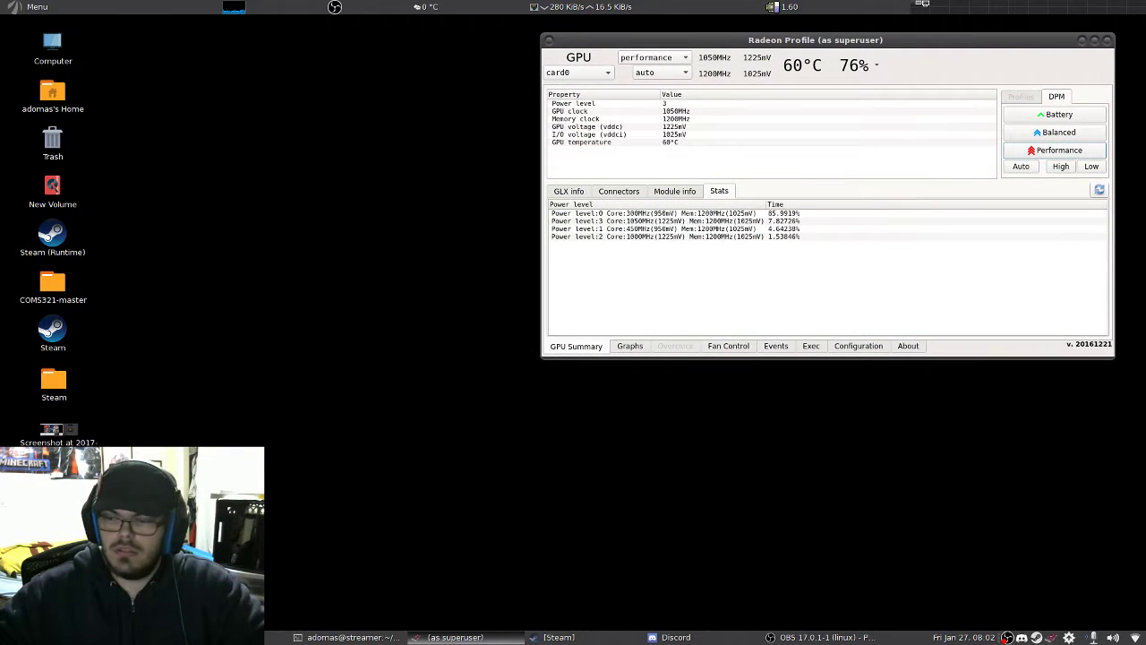
{"action": "left_click", "coordinate": [349, 636]}
{"action": "left_click_drag", "start_coordinate": [863, 333], "coordinate": [279, 41]}
{"action": "key", "text": "Return"}
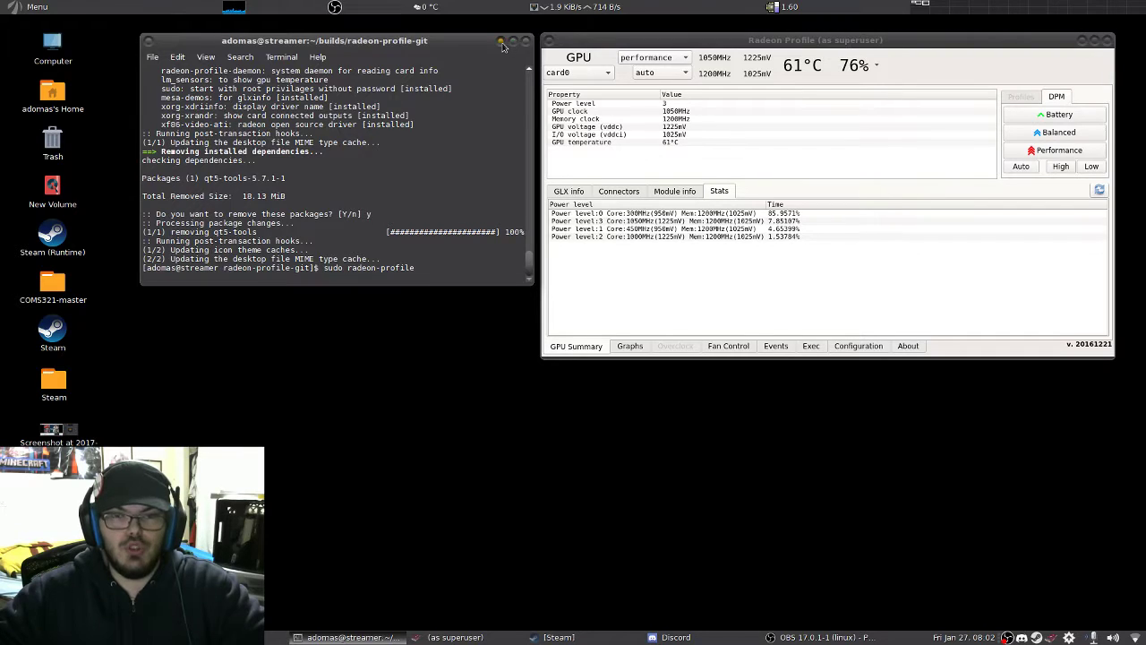
{"action": "left_click", "coordinate": [501, 42]}
{"action": "left_click", "coordinate": [1084, 40]}
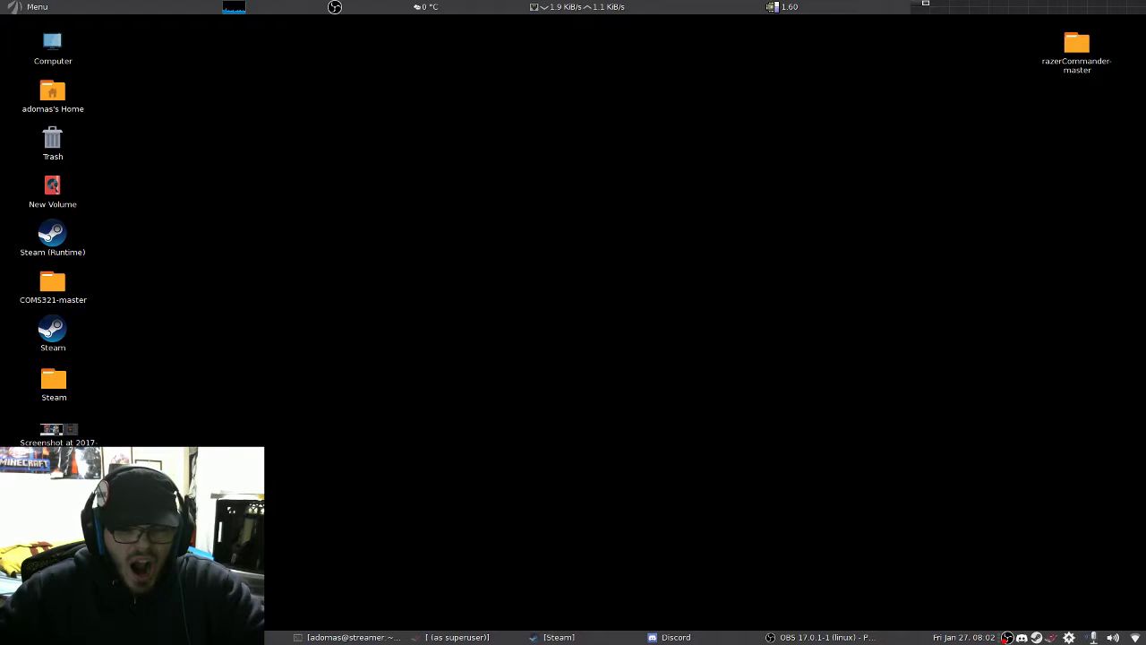
Open the builds folder from the home directory in the file manager and move its window aside.
{"action": "left_click", "coordinate": [240, 638]}
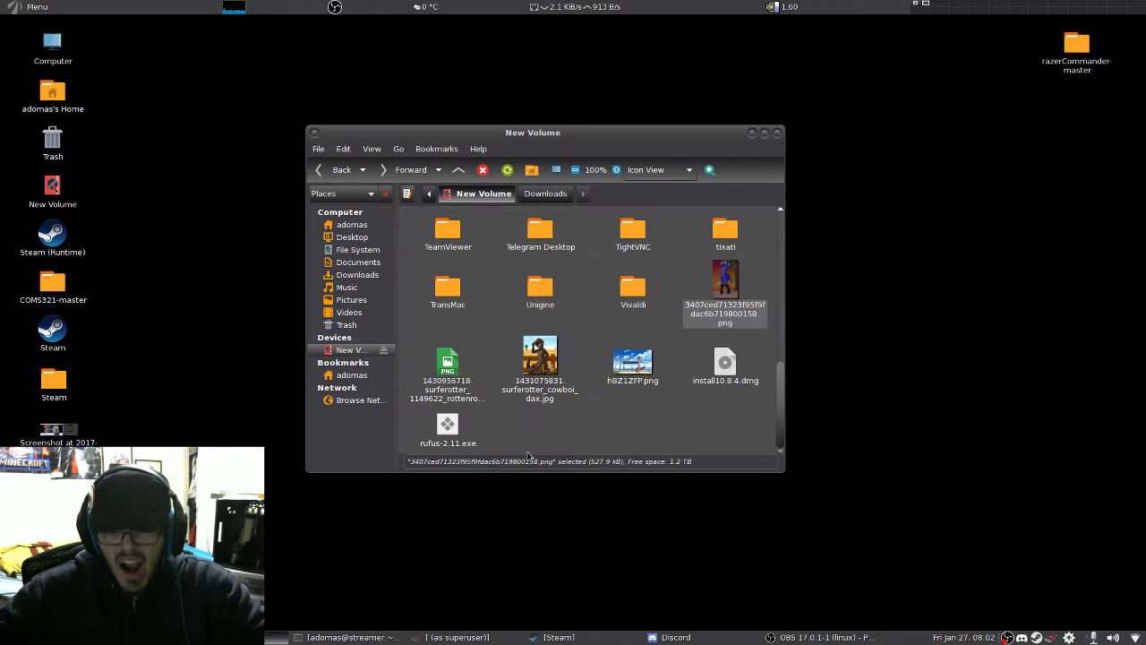
{"action": "left_click", "coordinate": [352, 224]}
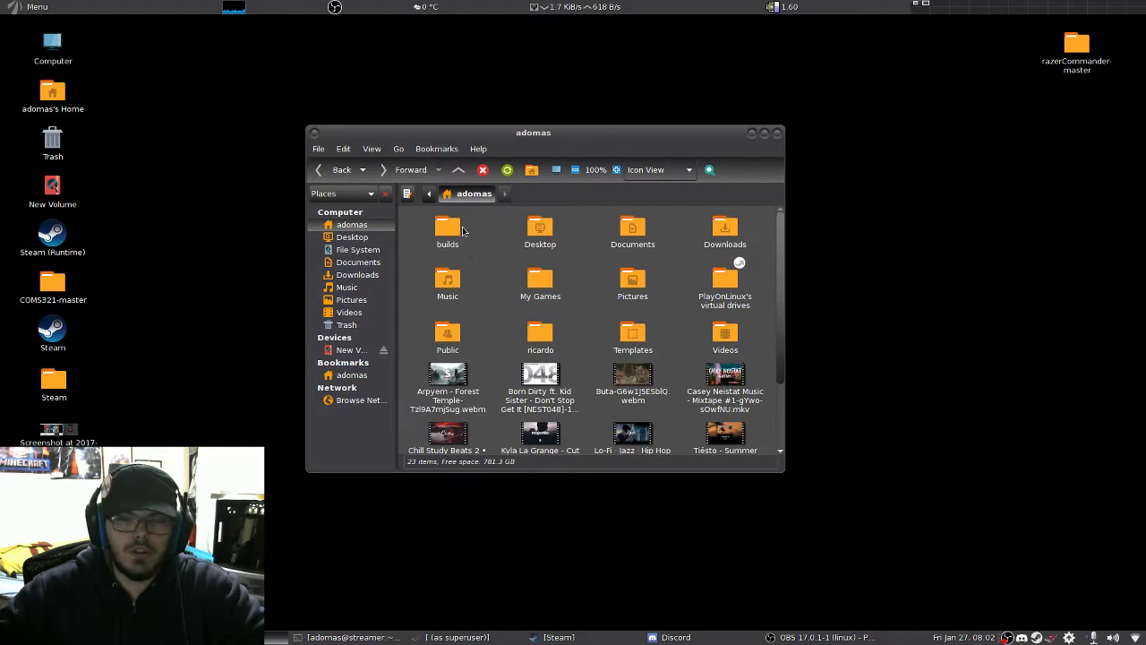
{"action": "double_click", "coordinate": [459, 226]}
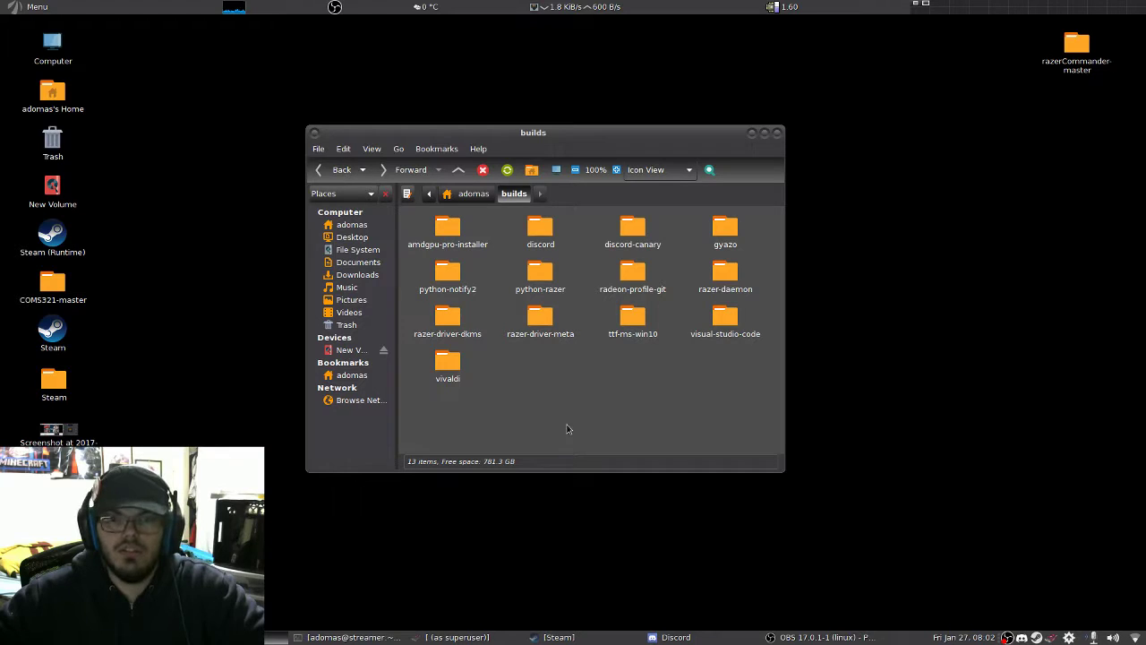
{"action": "left_click_drag", "start_coordinate": [523, 133], "coordinate": [321, 36]}
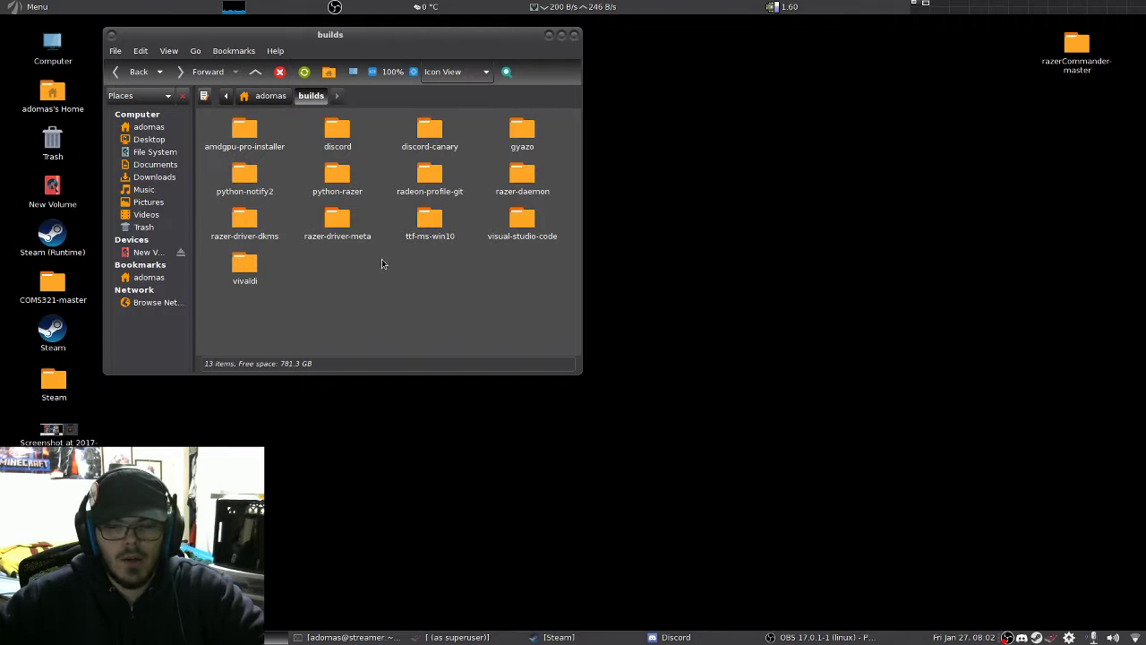
Open a new terminal beside the file manager, change to the builds directory and list its contents.
{"action": "left_click", "coordinate": [367, 637]}
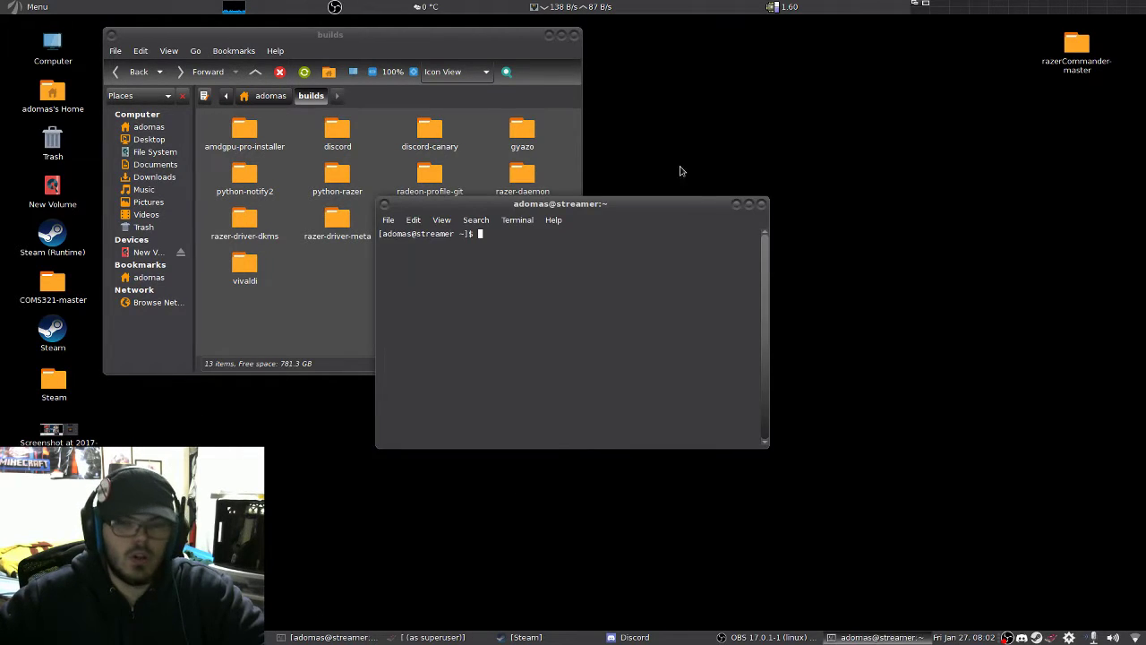
{"action": "left_click_drag", "start_coordinate": [686, 199], "coordinate": [892, 33]}
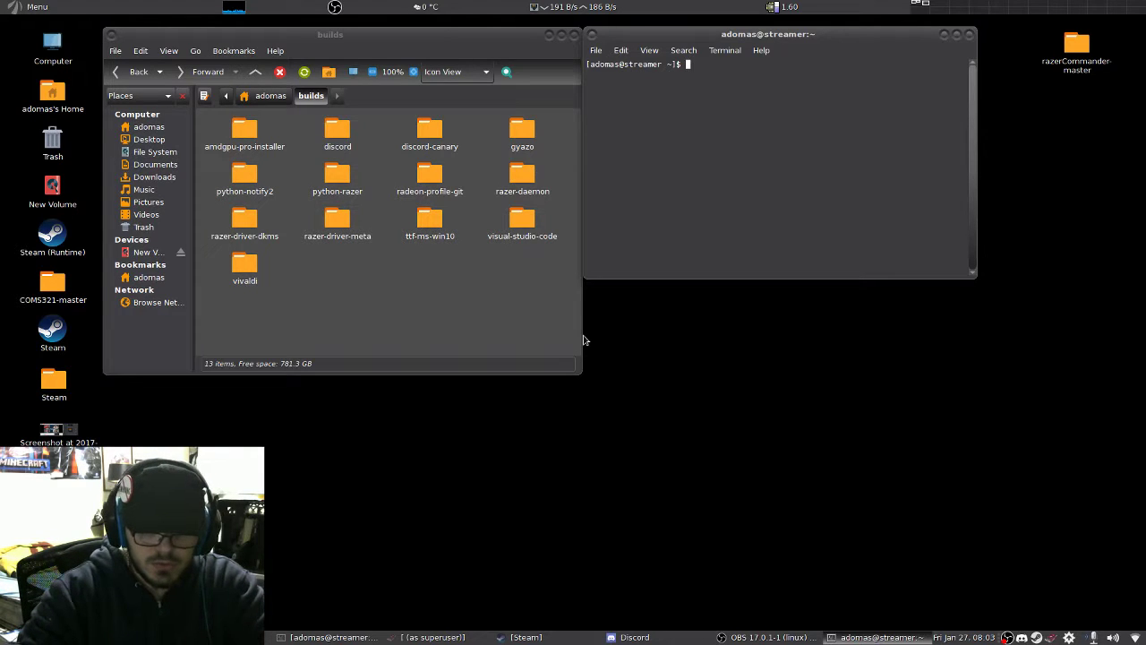
{"action": "type", "text": "cd builds"}
{"action": "key", "text": "Return"}
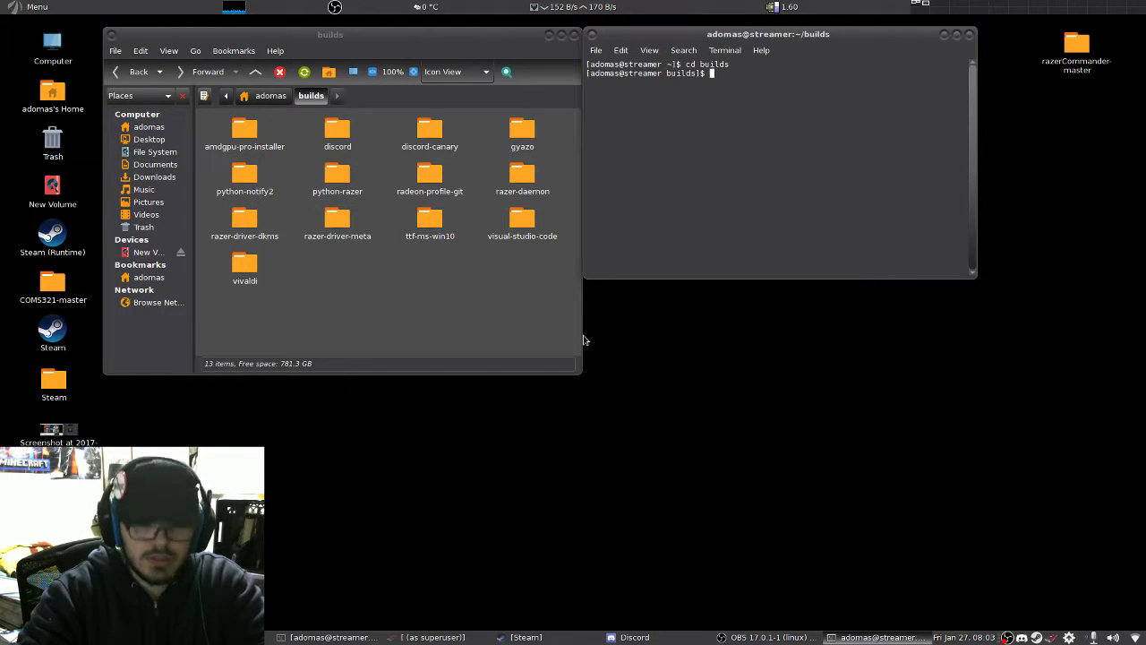
{"action": "type", "text": "ls"}
{"action": "key", "text": "Return"}
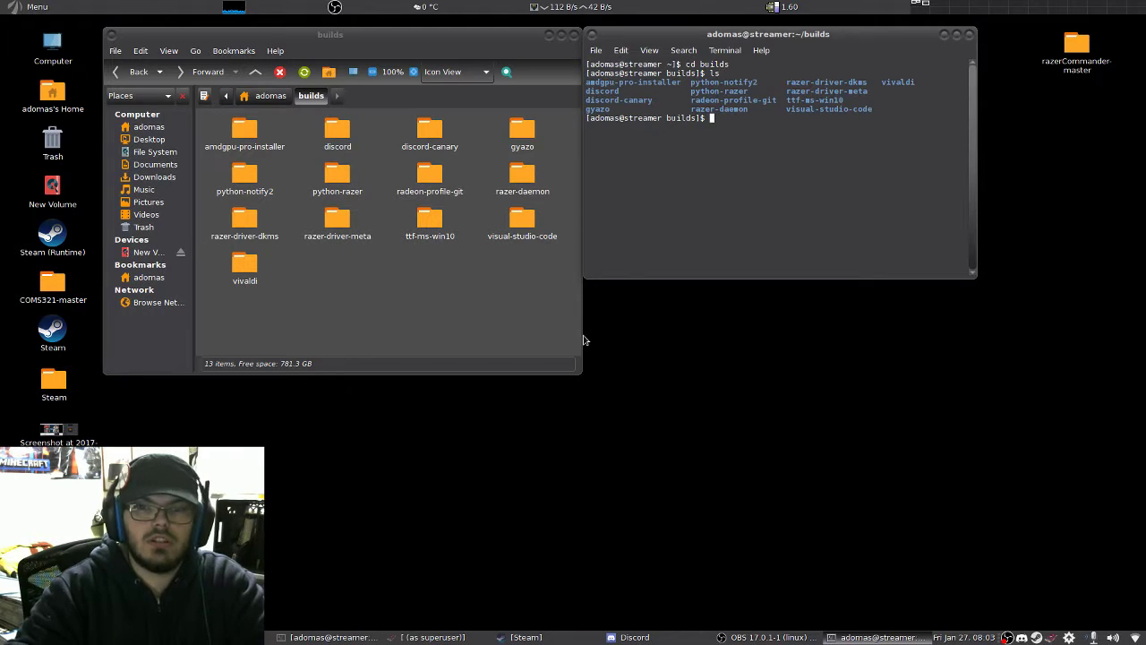
Look inside the radeon-profile-git folder in the file manager and return to the builds folder.
{"action": "left_click", "coordinate": [430, 175]}
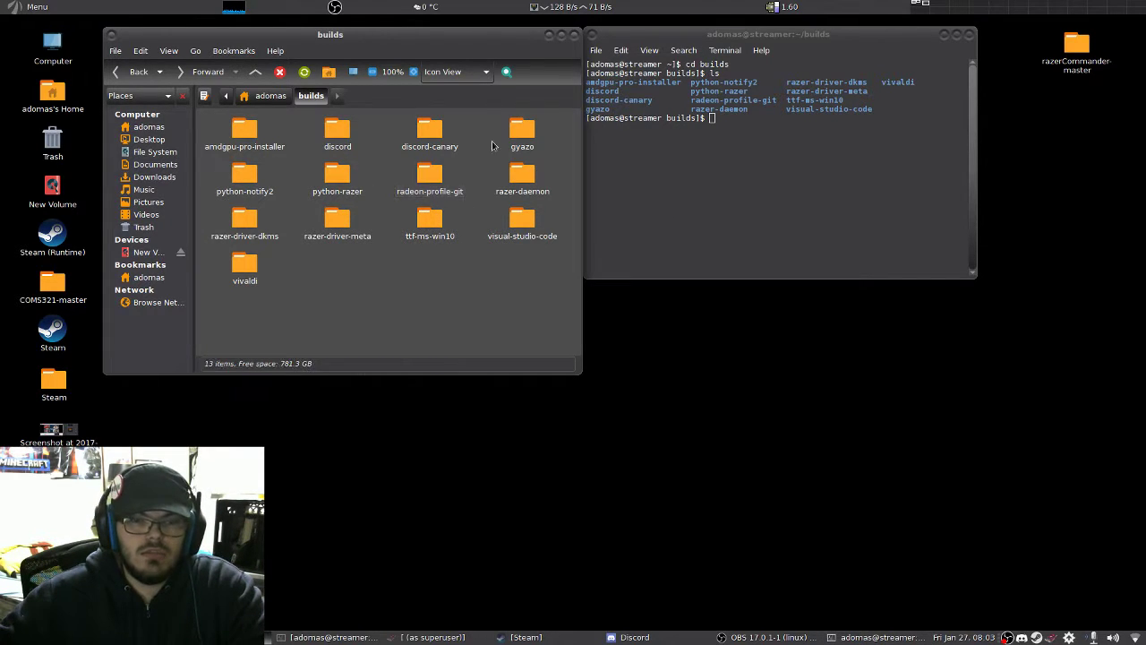
{"action": "double_click", "coordinate": [423, 167]}
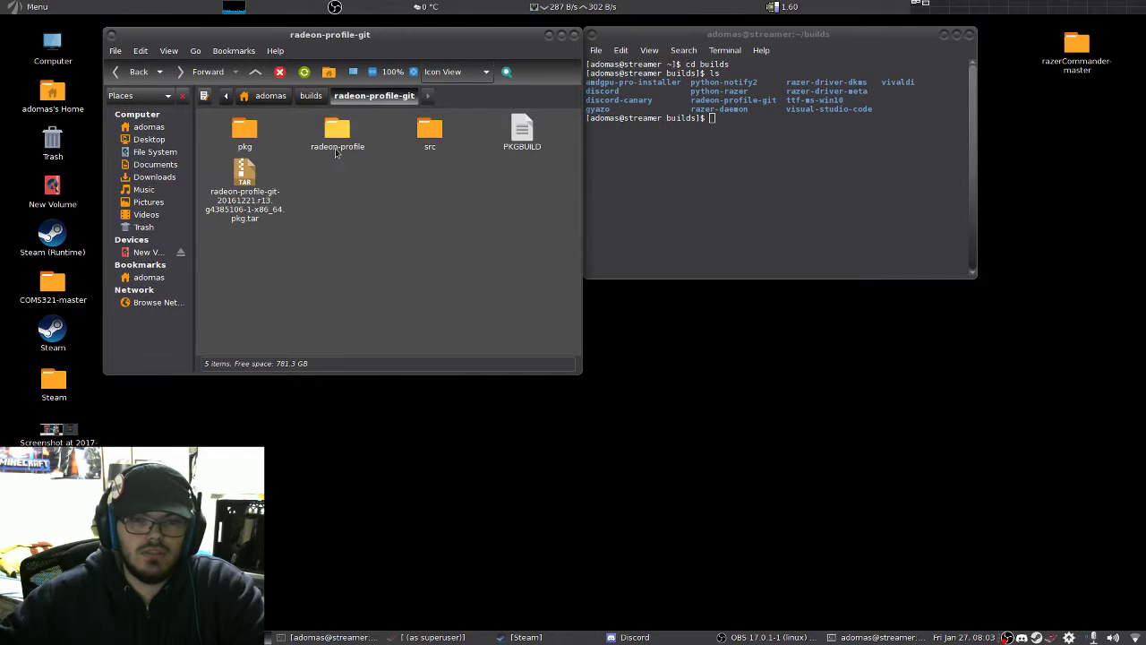
{"action": "left_click", "coordinate": [134, 71]}
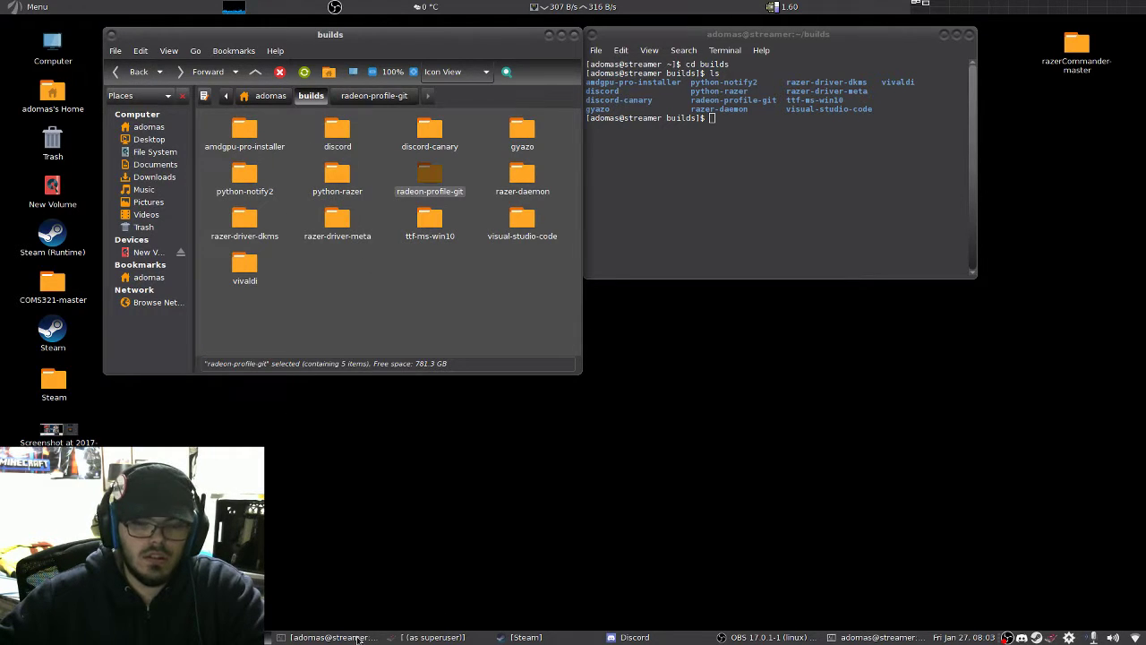
{"action": "left_click", "coordinate": [433, 637]}
{"action": "left_click", "coordinate": [433, 636]}
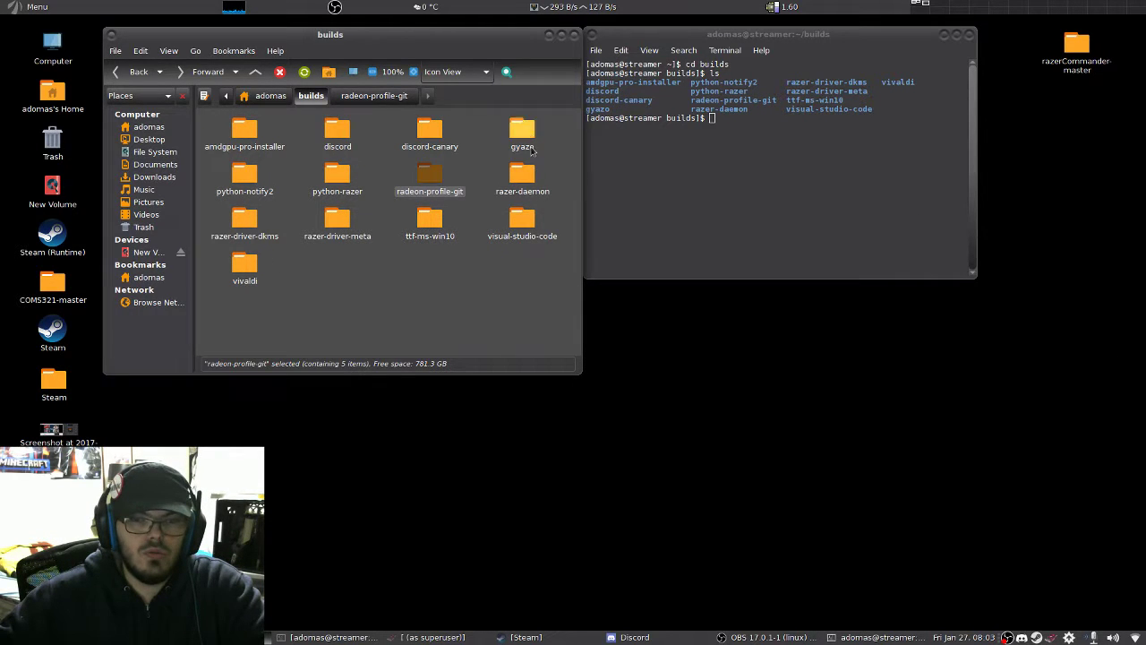
{"action": "left_click", "coordinate": [317, 304]}
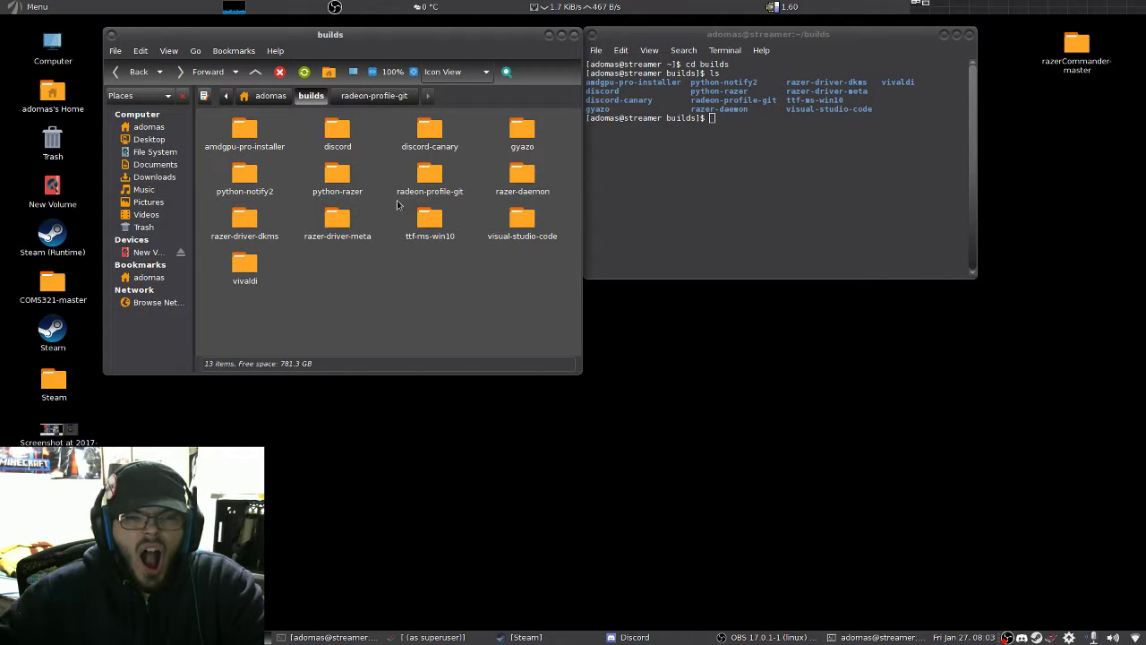
Open the discord-canary folder in both the file manager and the terminal, and list its contents in the terminal.
{"action": "left_click", "coordinate": [684, 224]}
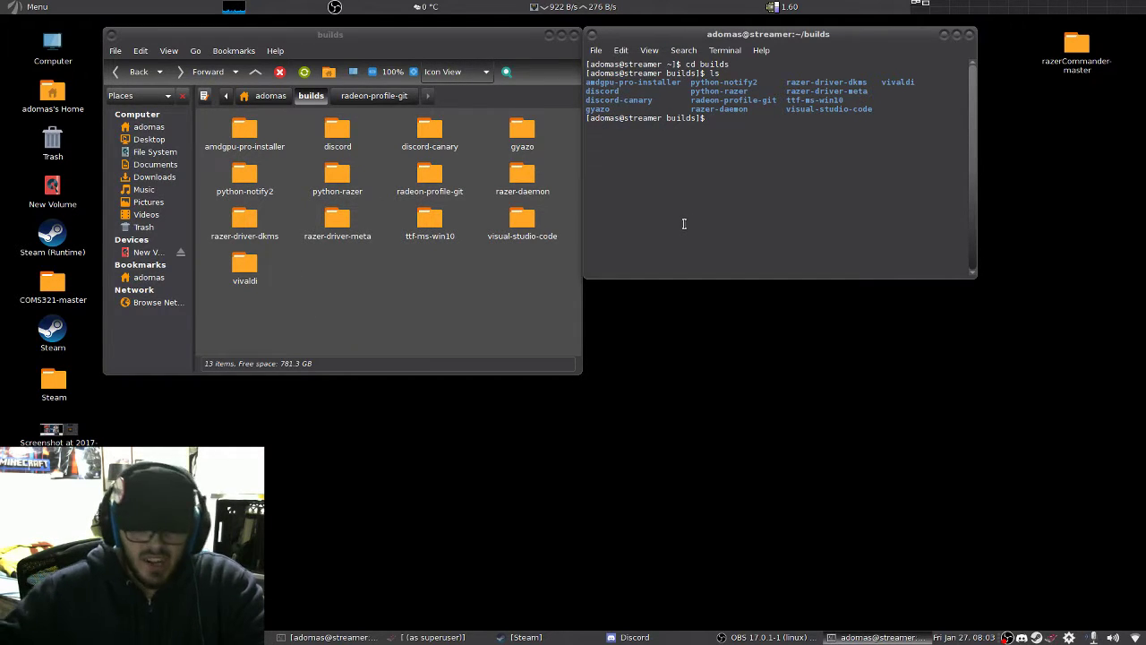
{"action": "type", "text": "cd"}
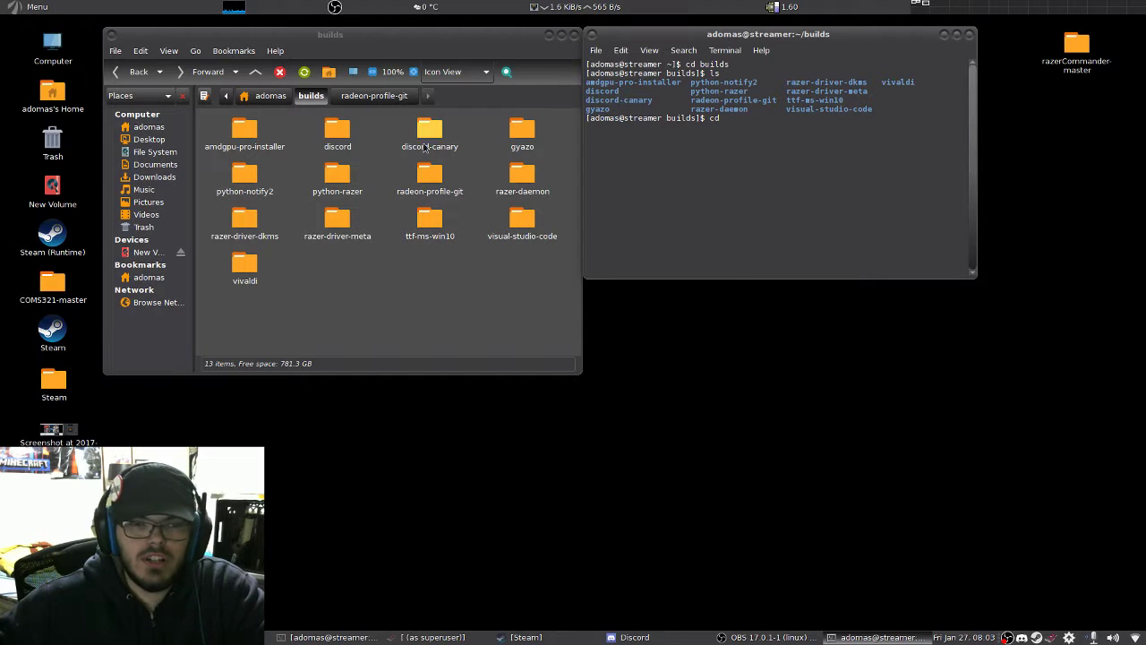
{"action": "left_click_drag", "start_coordinate": [432, 134], "coordinate": [829, 178]}
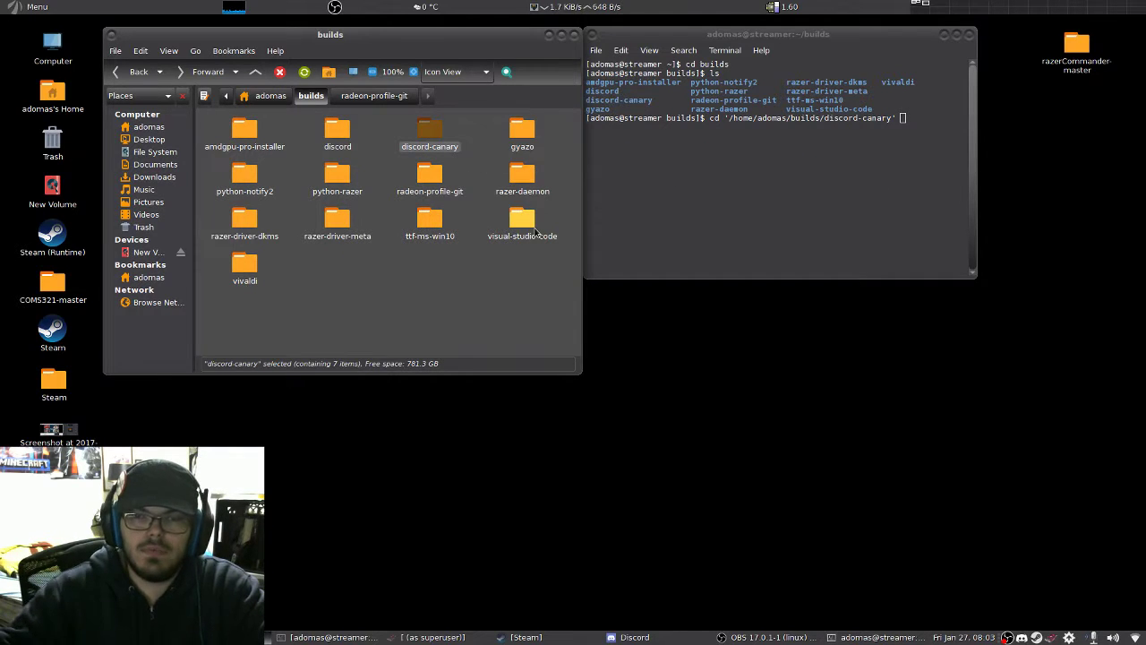
{"action": "key", "text": "Return"}
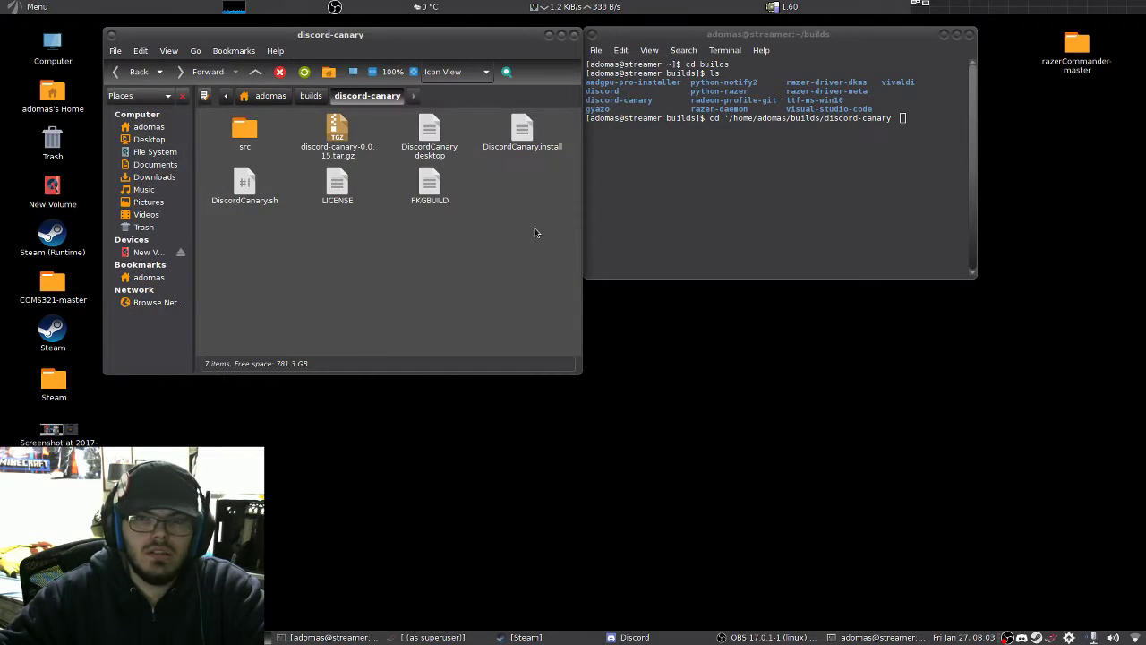
{"action": "left_click", "coordinate": [703, 210]}
{"action": "key", "text": "Return"}
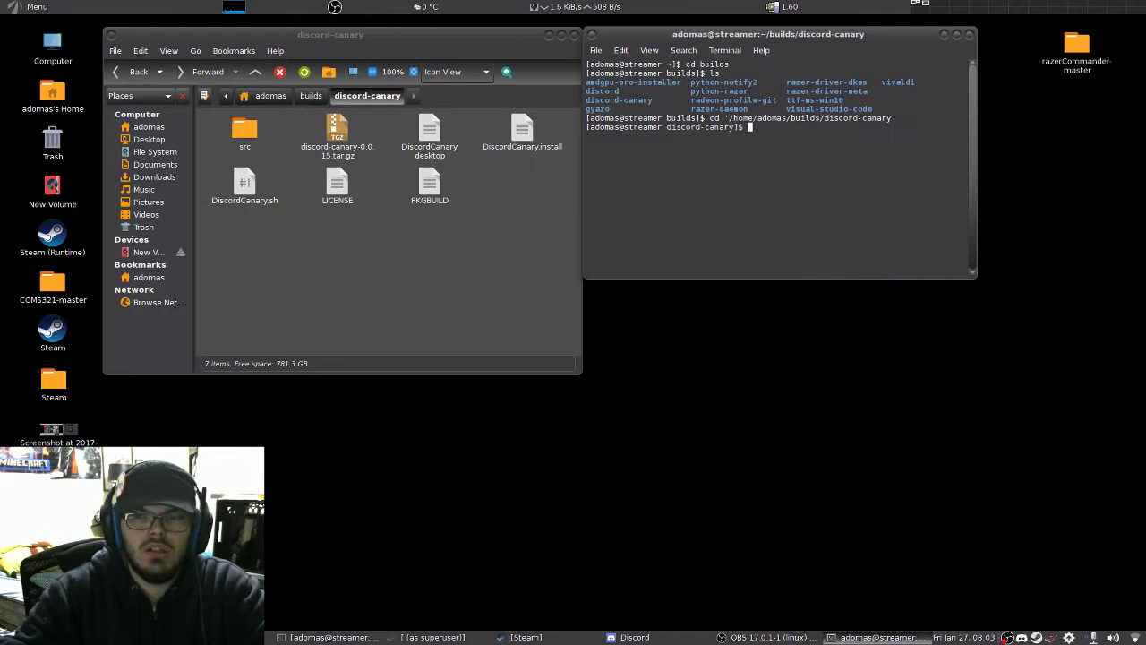
{"action": "type", "text": "ls"}
{"action": "key", "text": "Return"}
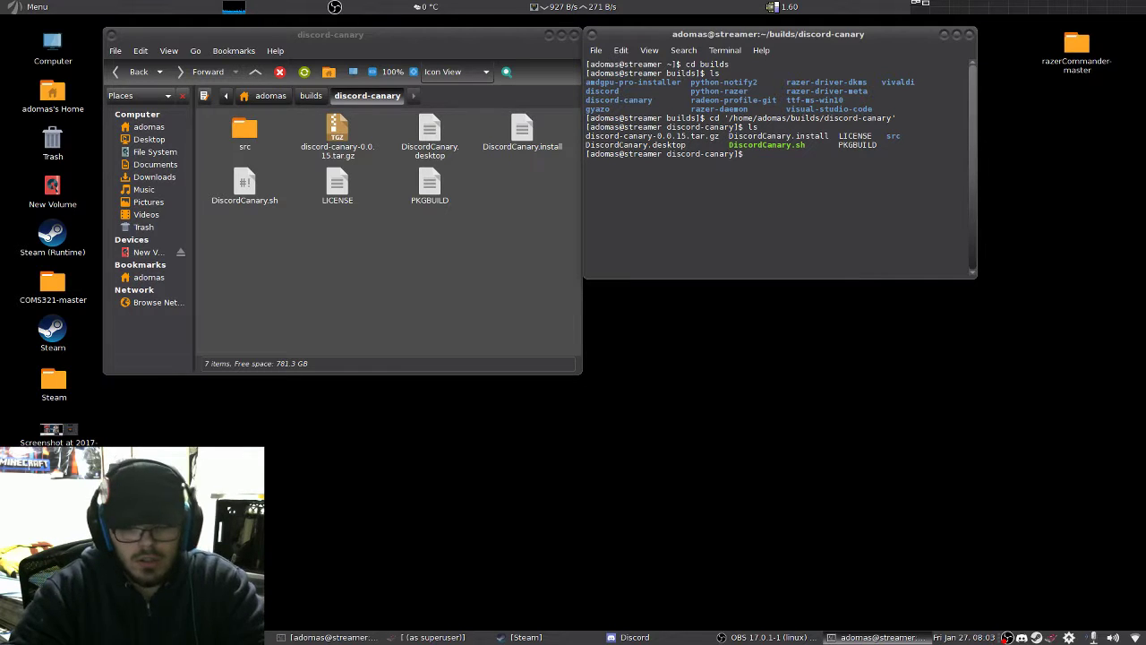
Run makepkg -sri in the discord-canary directory, and return the file manager to the builds folder.
{"action": "type", "text": "makepk"}
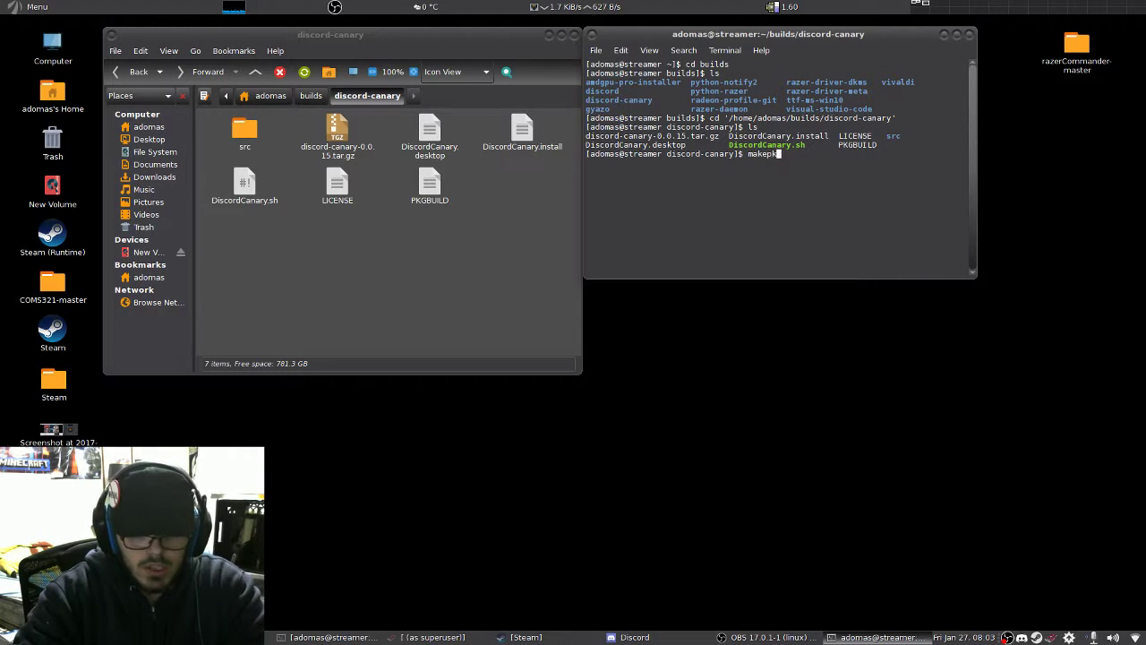
{"action": "type", "text": "g  -sri"}
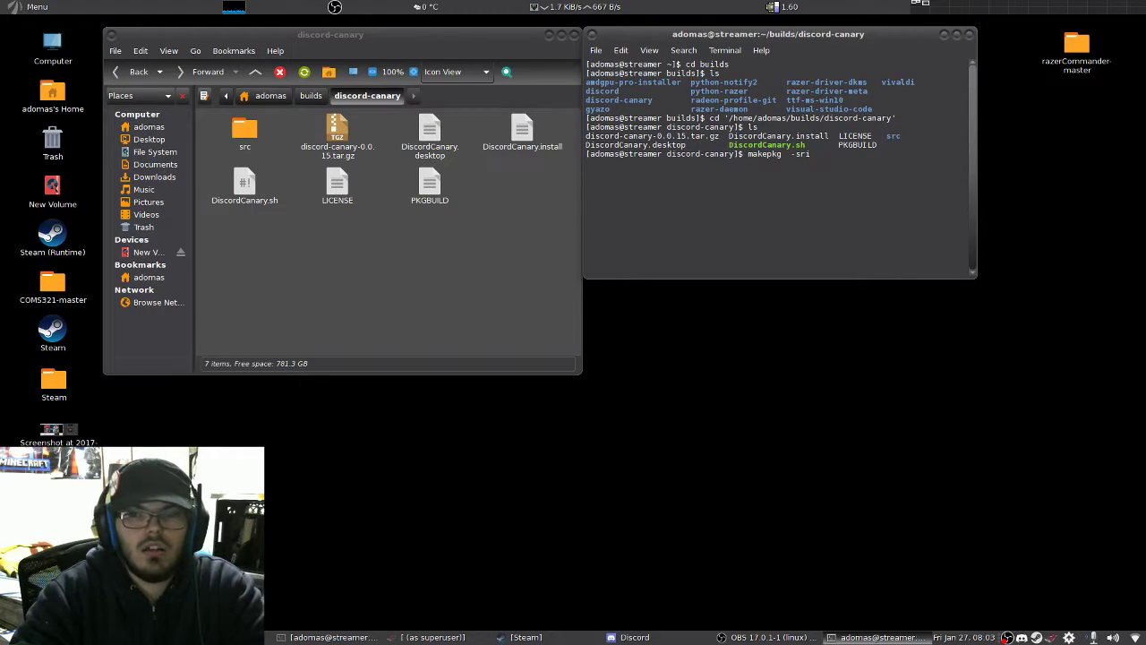
{"action": "key", "text": "Return"}
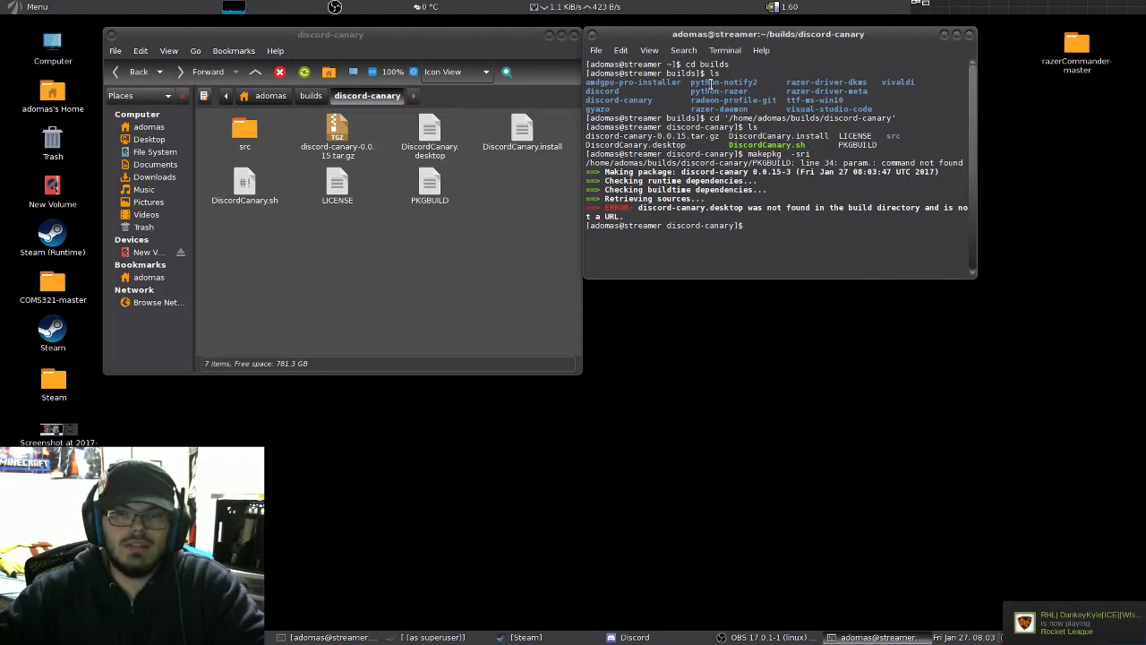
{"action": "left_click", "coordinate": [225, 96]}
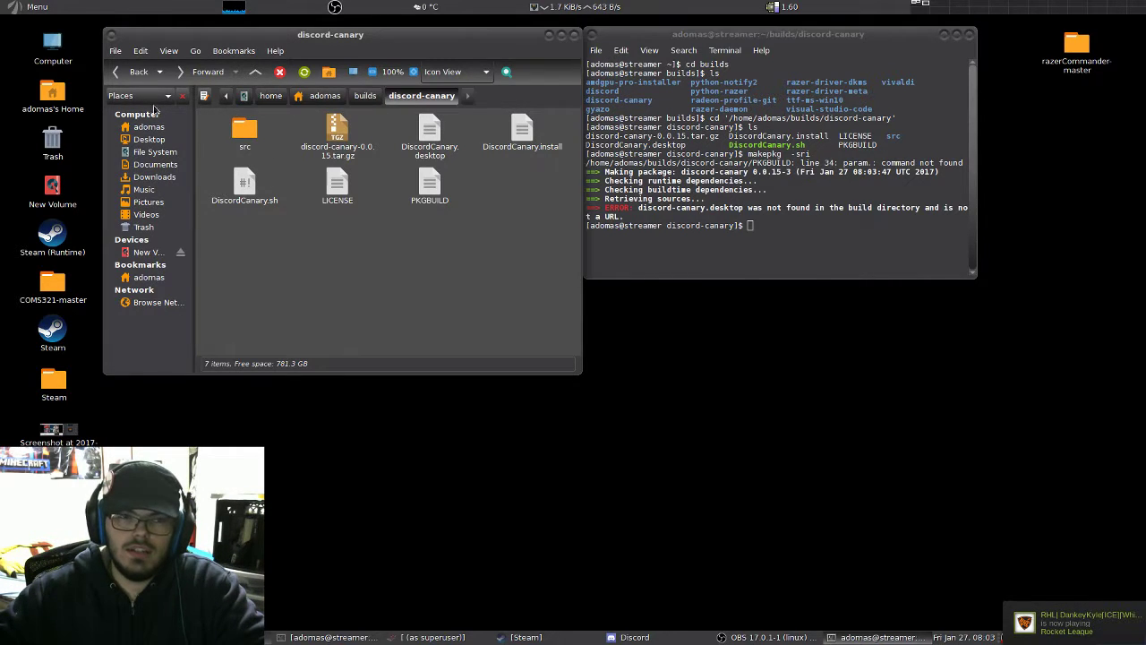
{"action": "left_click", "coordinate": [135, 72]}
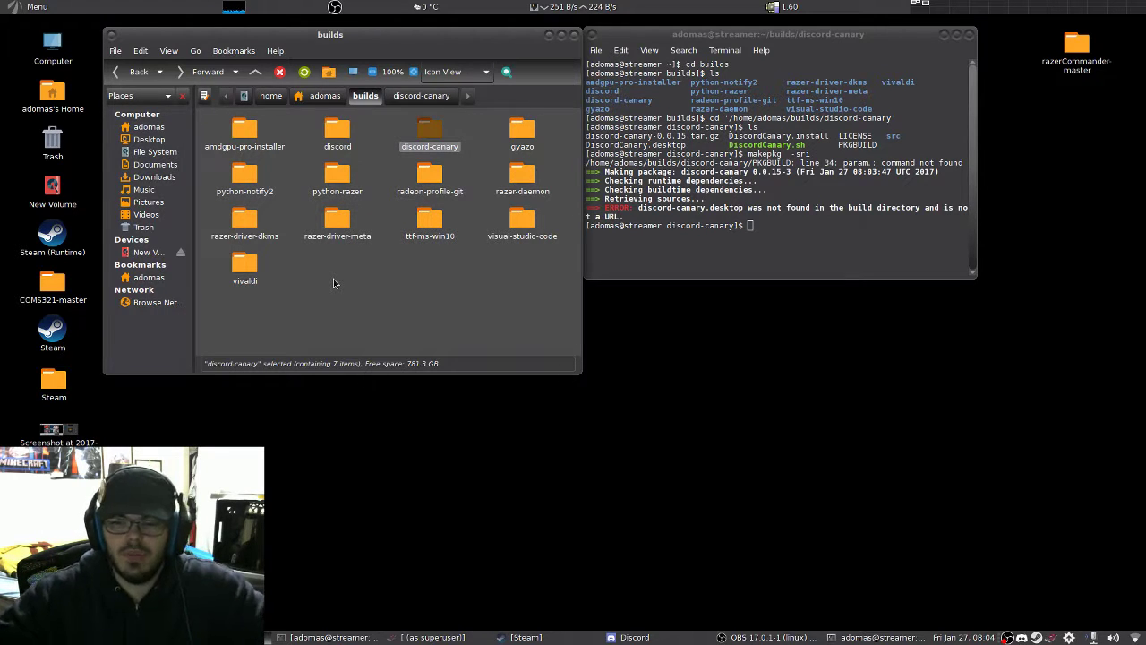
Restore the Radeon Profile window and view its temperature, clock and voltage graphs.
{"action": "left_click", "coordinate": [444, 637]}
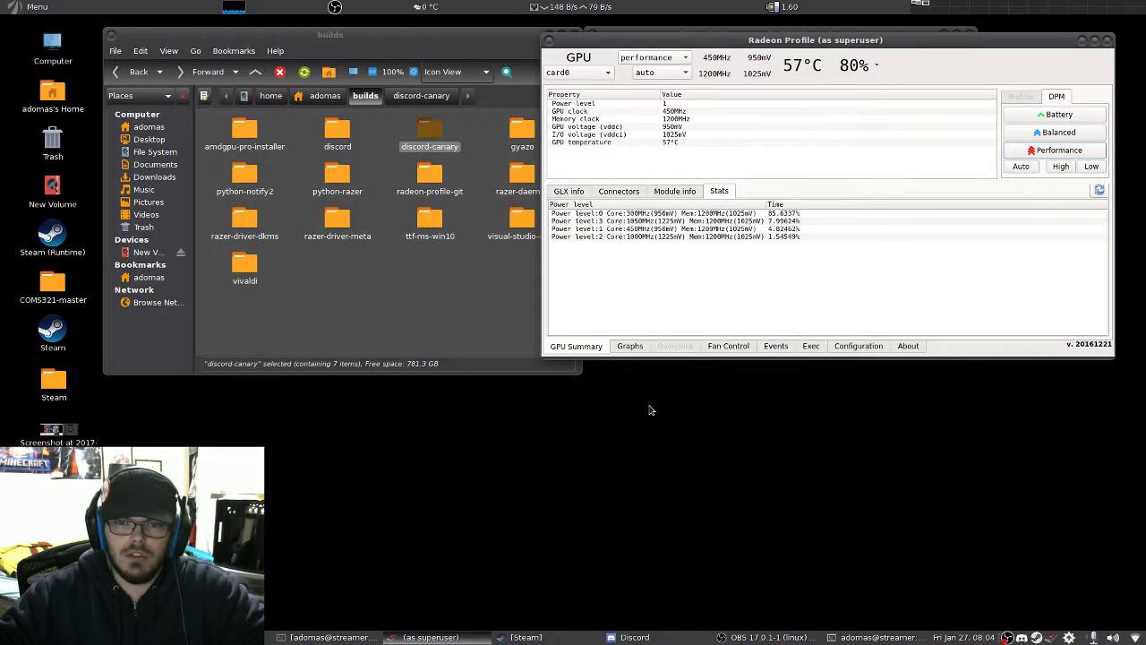
{"action": "left_click", "coordinate": [634, 347]}
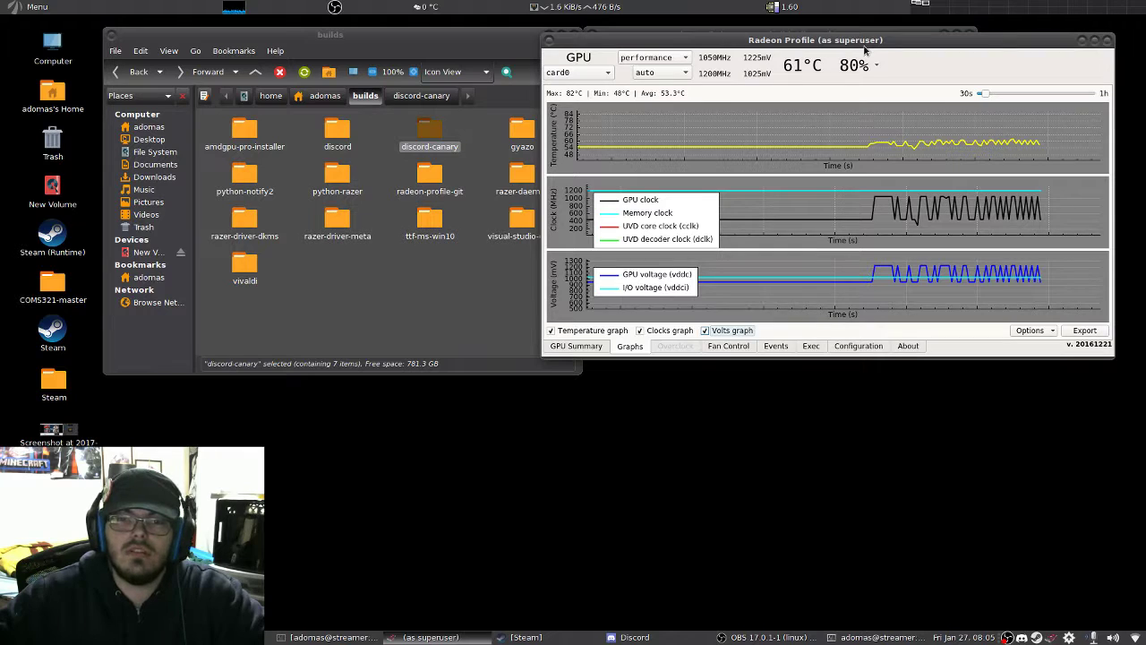
{"action": "left_click_drag", "start_coordinate": [864, 48], "coordinate": [863, 56]}
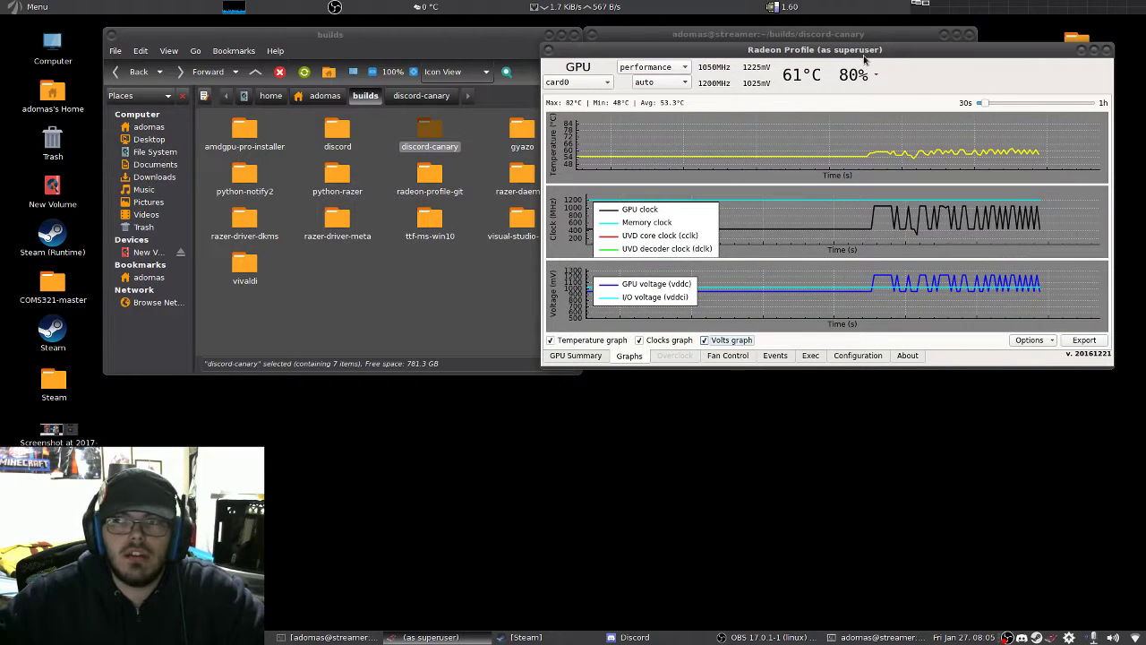